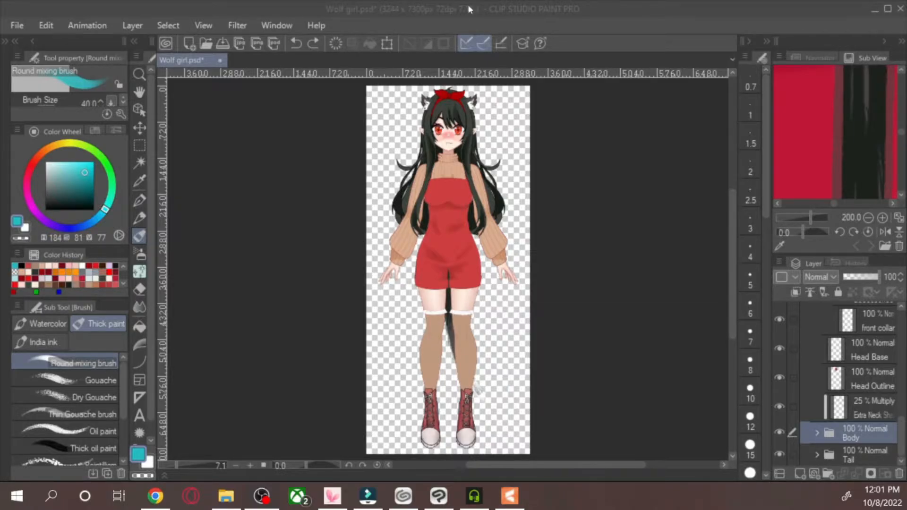
pyautogui.click(17, 27)
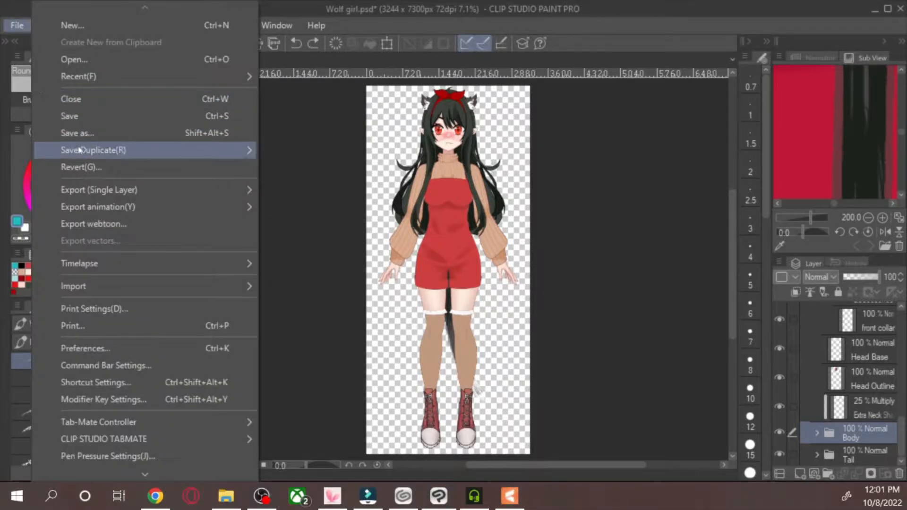
pyautogui.click(80, 137)
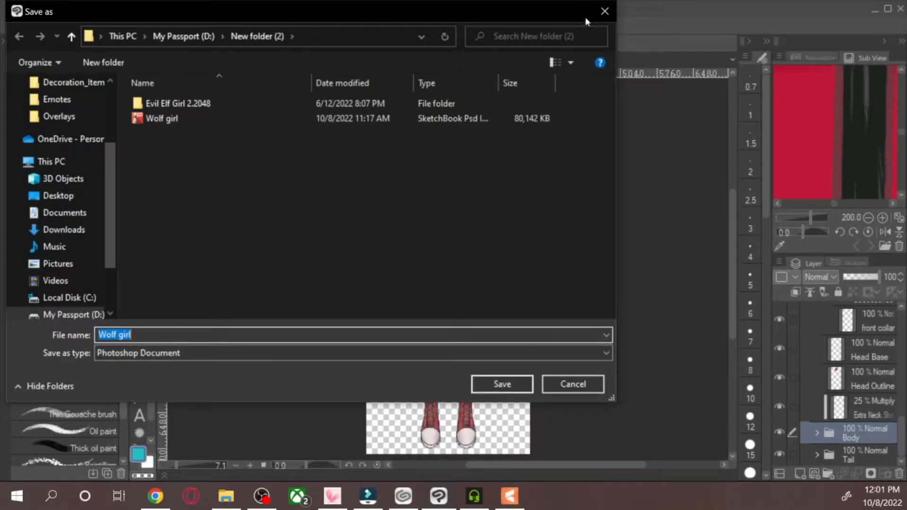
pyautogui.click(603, 12)
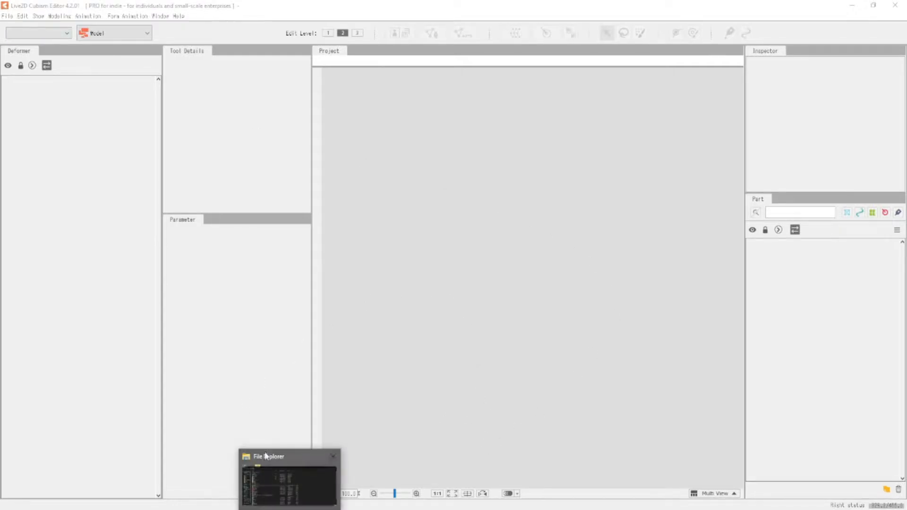
# In Live2D Cubism Editor, import the Wolf girl PSD from File Explorer at Full Scale (3244 x 7300 px) resolution.
pyautogui.click(10, 16)
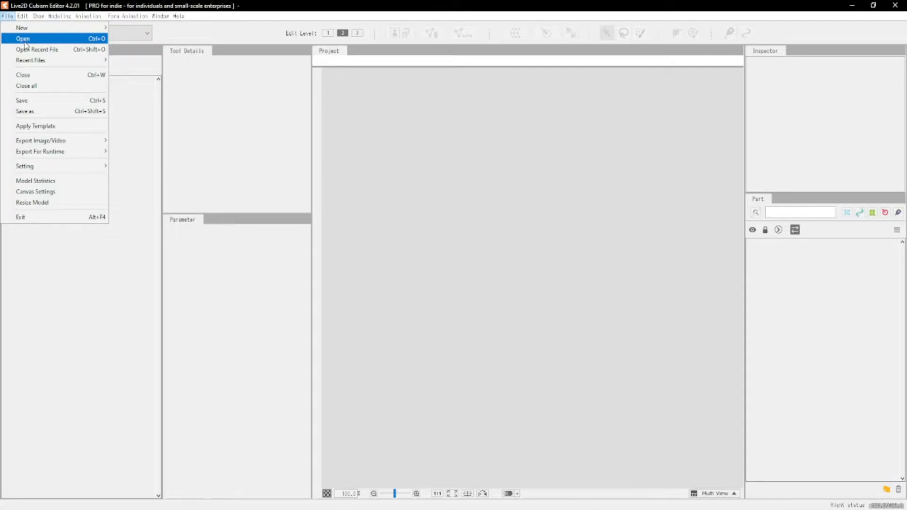
pyautogui.hotkey('alt', 'Tab')
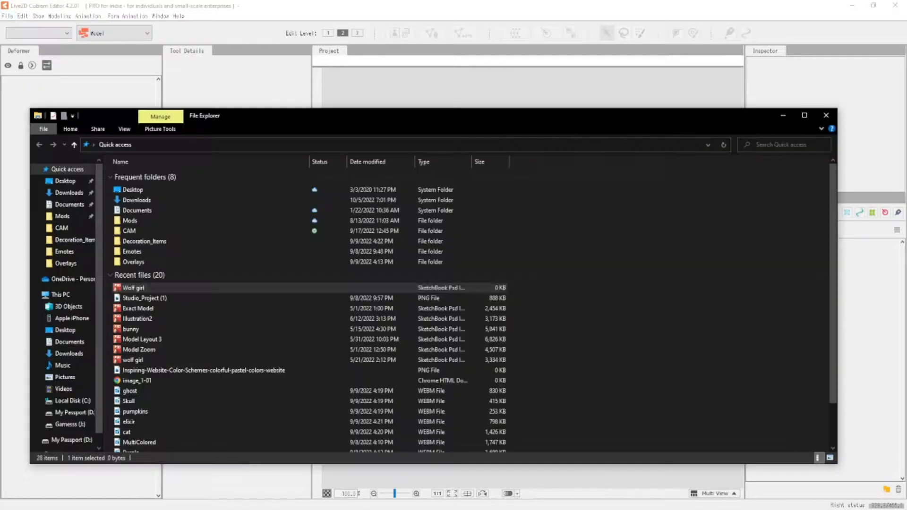
pyautogui.moveTo(147, 289); pyautogui.dragTo(502, 95)
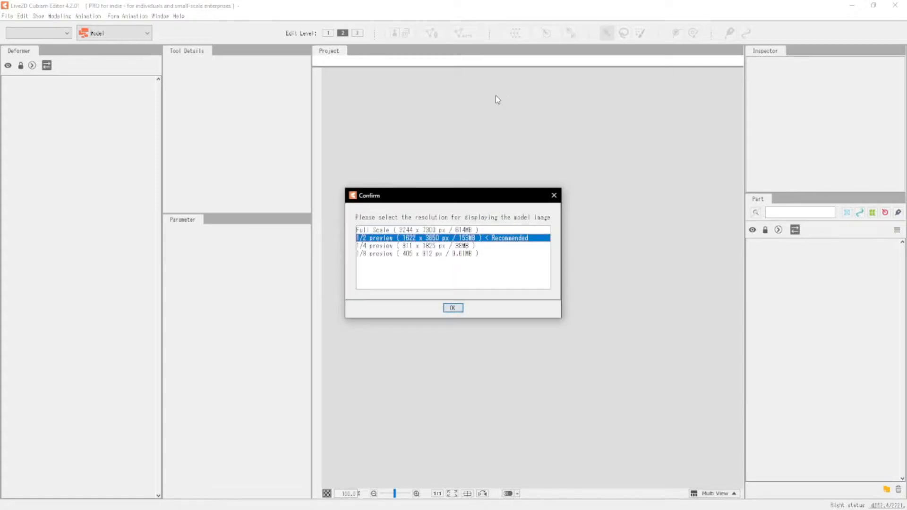
pyautogui.click(446, 230)
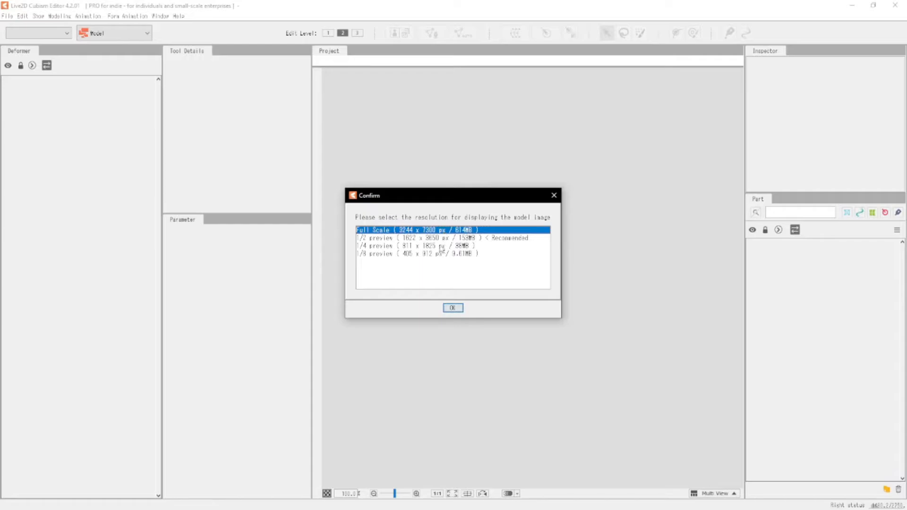
pyautogui.click(454, 307)
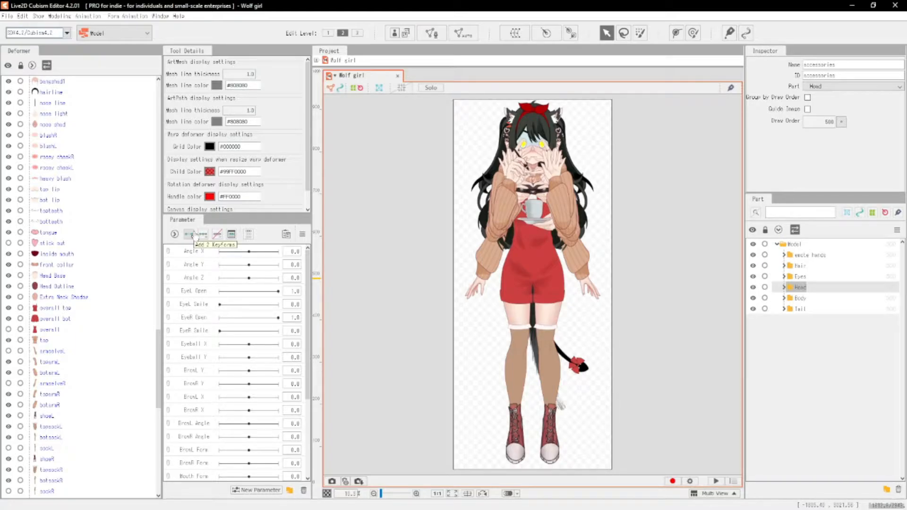
# Look through the imported part list and inspect the character's face, hands and full body on the canvas.
pyautogui.scroll(-13, 71, 320)
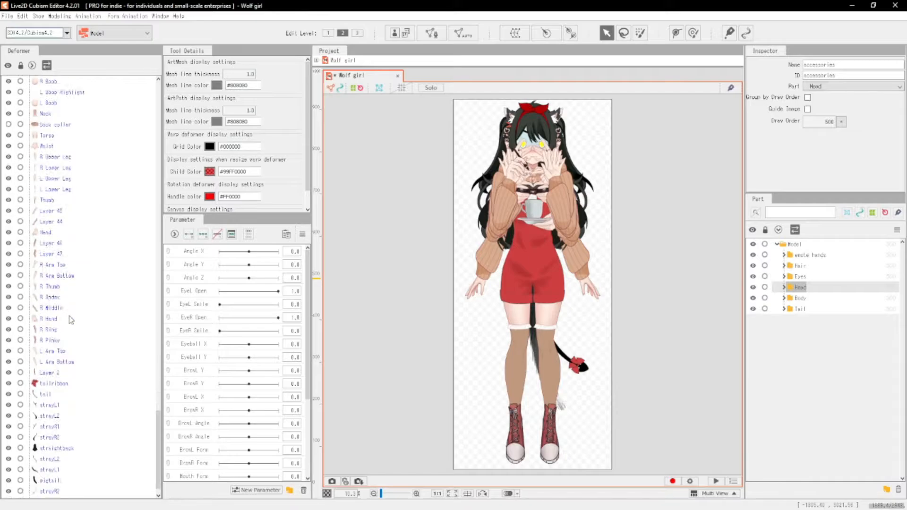
pyautogui.scroll(13, 66, 312)
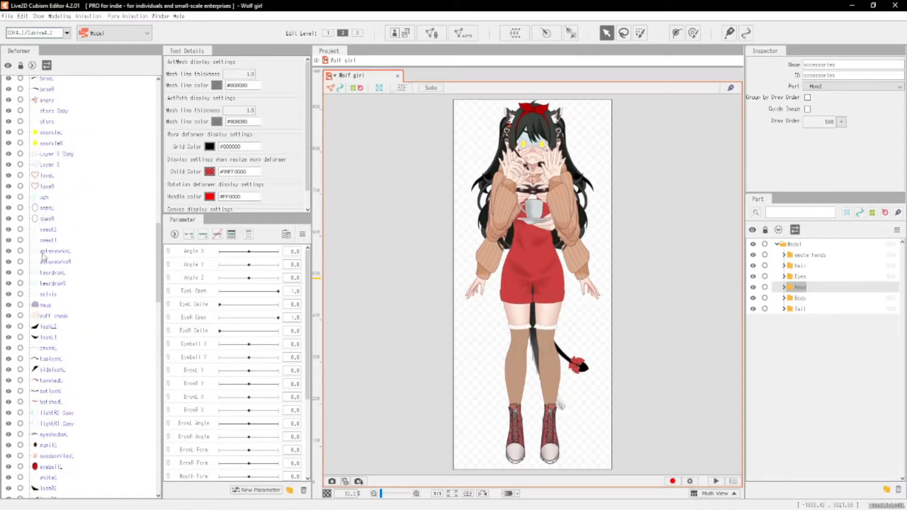
pyautogui.scroll(7, 42, 258)
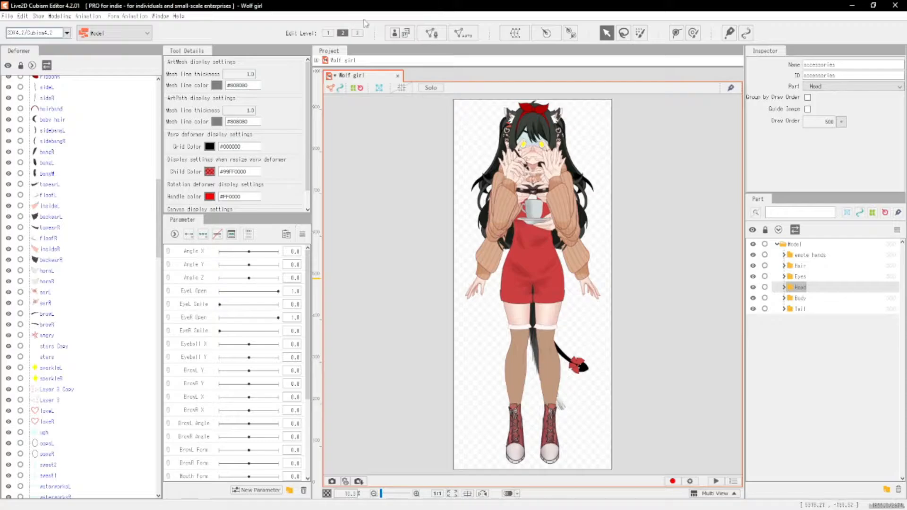
pyautogui.scroll(15, 81, 155)
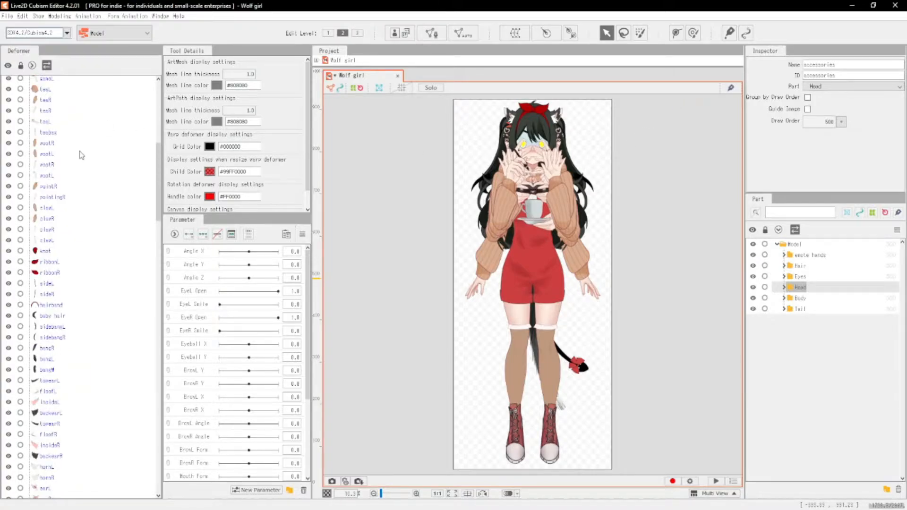
pyautogui.scroll(-15, 81, 155)
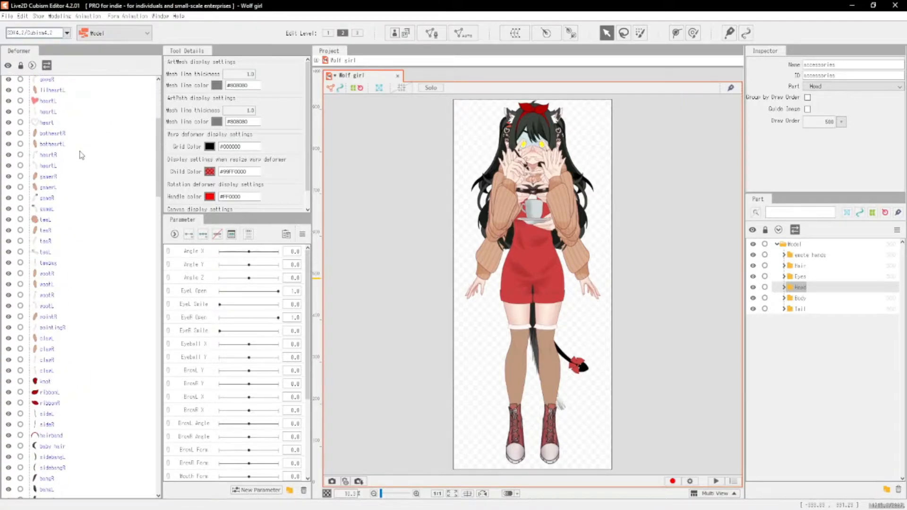
pyautogui.scroll(-15, 82, 155)
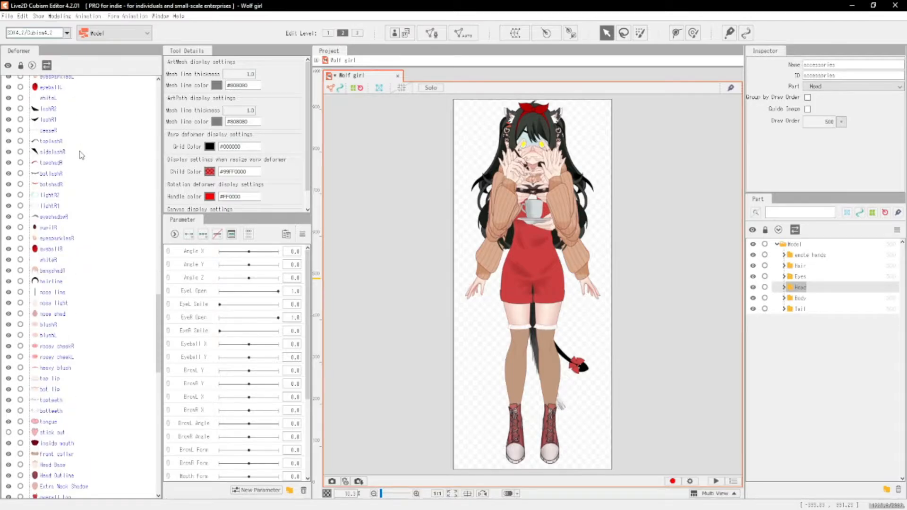
pyautogui.scroll(-1, 81, 158)
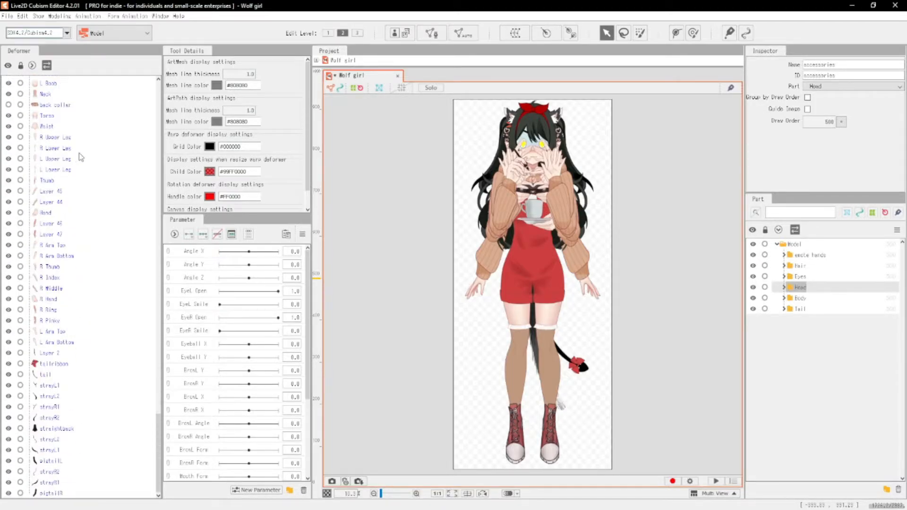
pyautogui.scroll(14, 82, 157)
pyautogui.scroll(4, 535, 122)
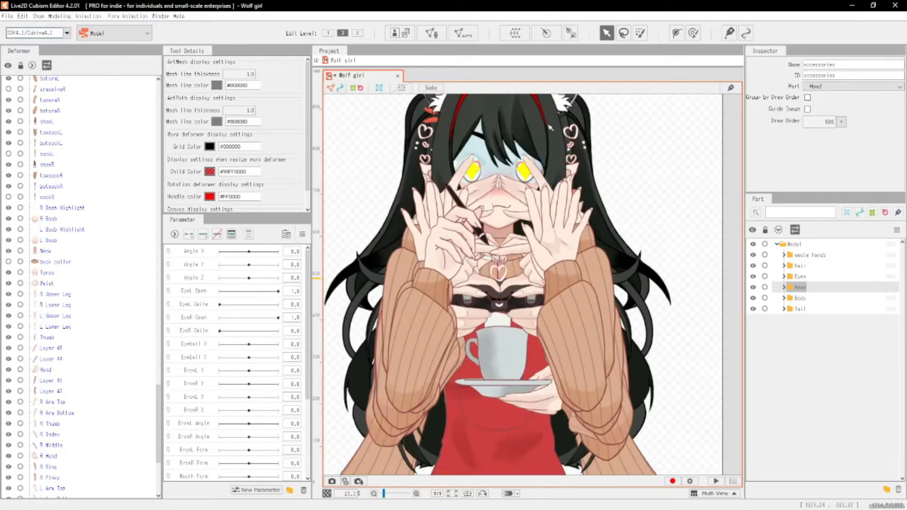
pyautogui.scroll(-4, 535, 122)
pyautogui.scroll(3, 535, 122)
pyautogui.scroll(-3, 535, 122)
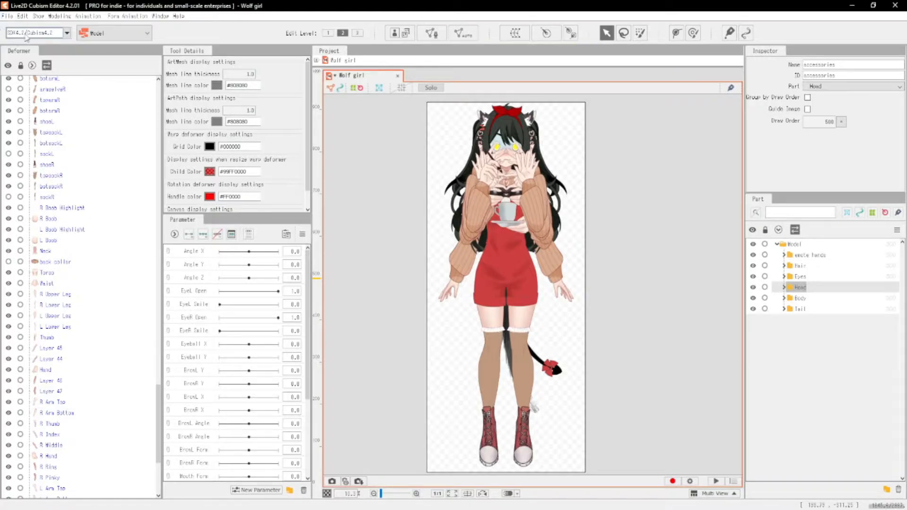
# Save the model as Wolf girl.cmo3 in New folder (2), overwriting the existing file, and check it in File Explorer.
pyautogui.click(8, 15)
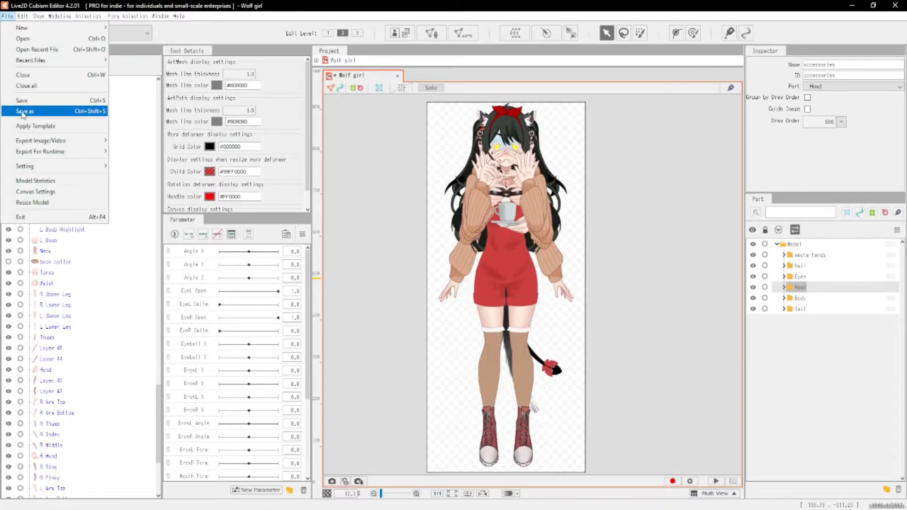
pyautogui.press('Return')
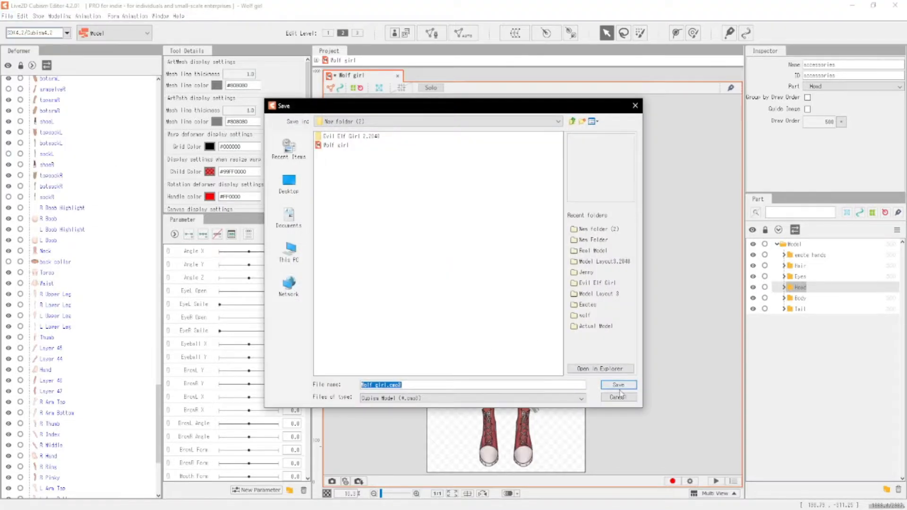
pyautogui.click(613, 381)
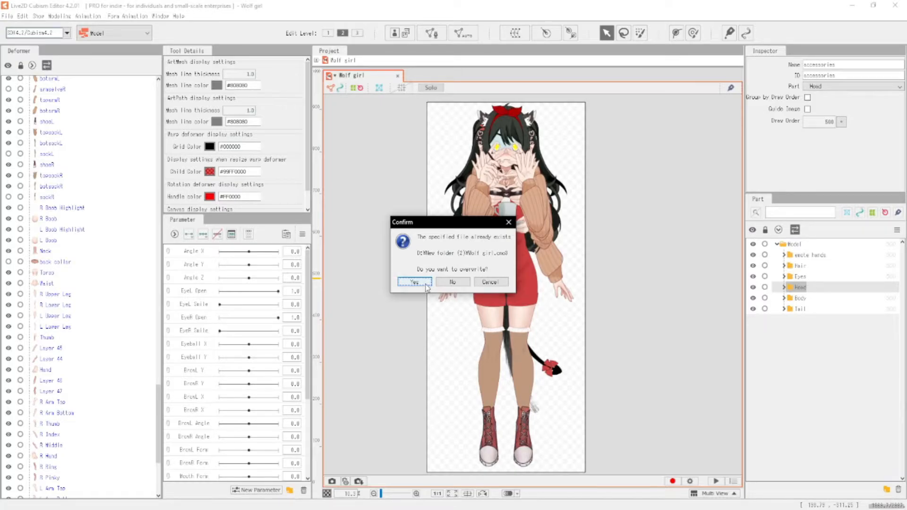
pyautogui.click(414, 282)
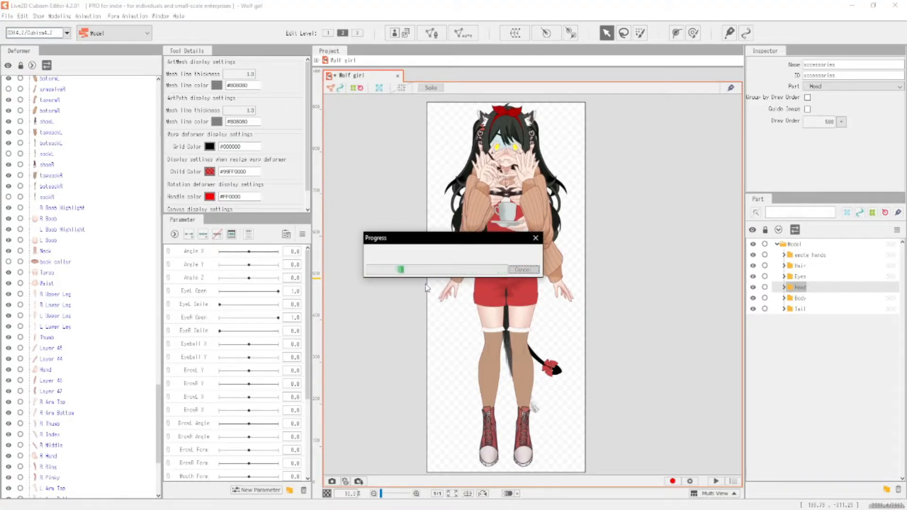
pyautogui.hotkey('alt', 'Tab')
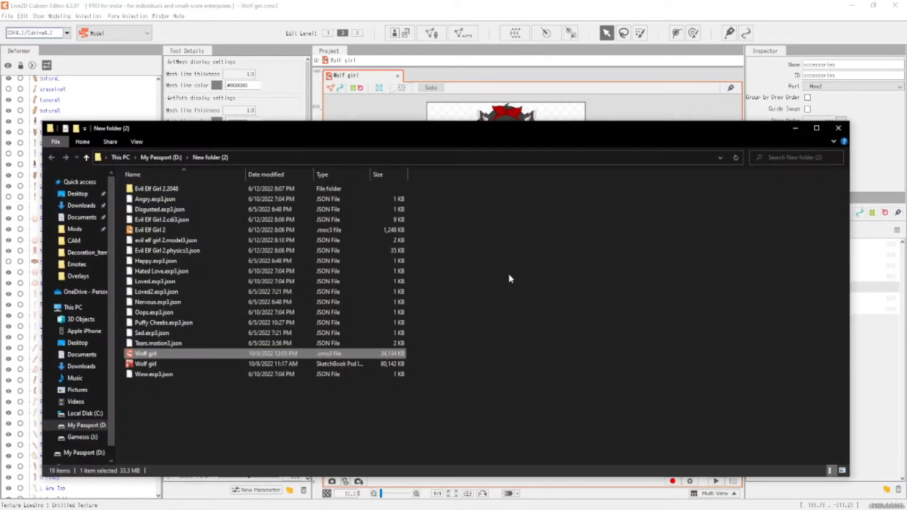
pyautogui.click(835, 128)
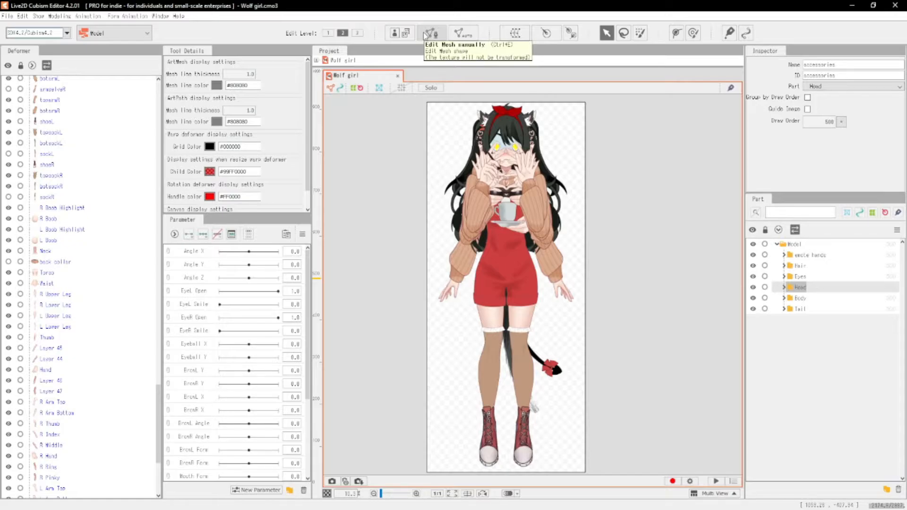
# Expand the Body folder down to outfit 1 and make its overall layer visible.
pyautogui.click(785, 299)
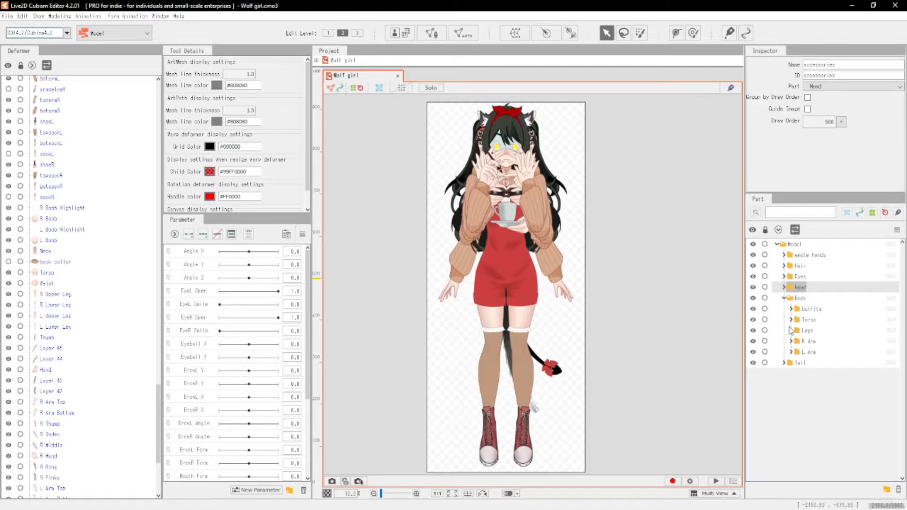
pyautogui.click(791, 309)
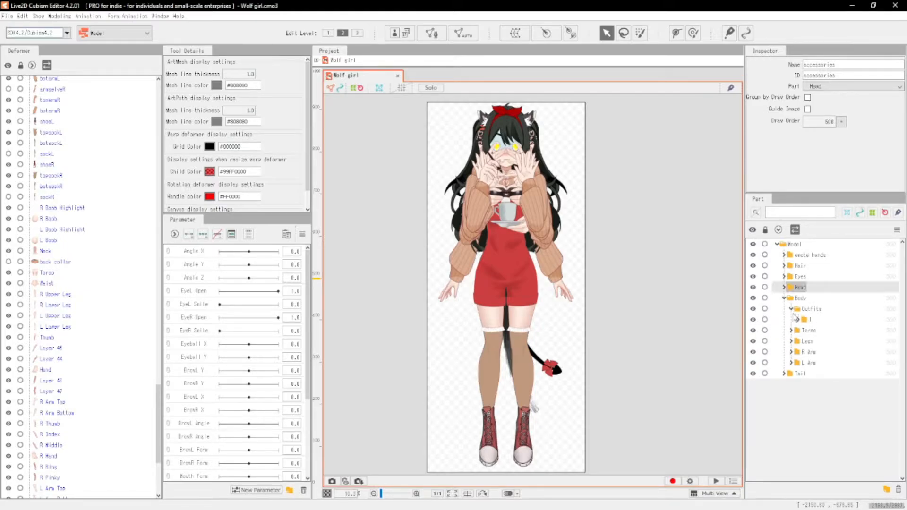
pyautogui.click(798, 320)
pyautogui.click(753, 352)
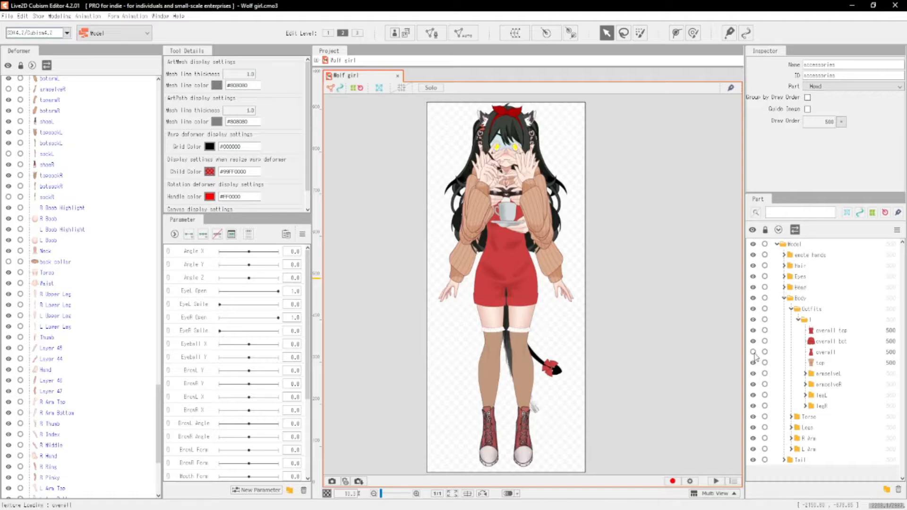
# Make the armselveL and armselveR layers visible in outfit 1's sleeve folders, and collapse the Body folder tree.
pyautogui.click(813, 374)
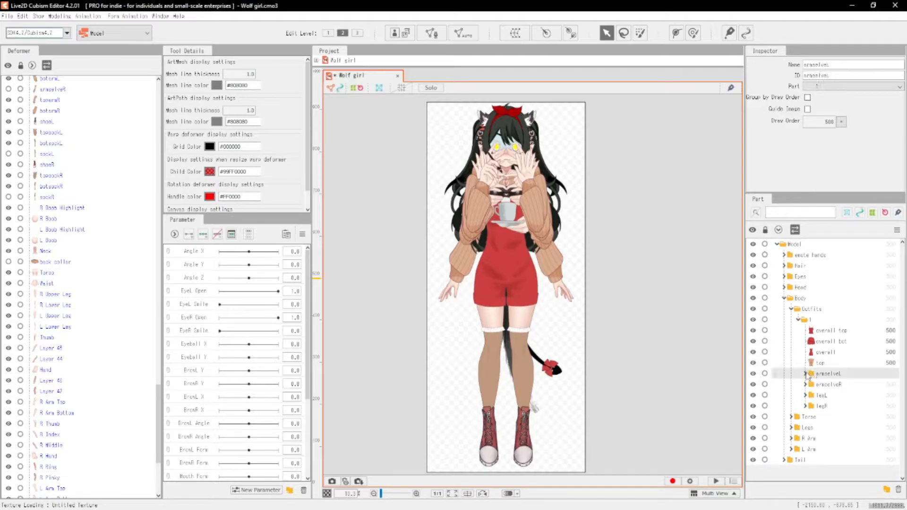
pyautogui.click(805, 374)
pyautogui.click(753, 384)
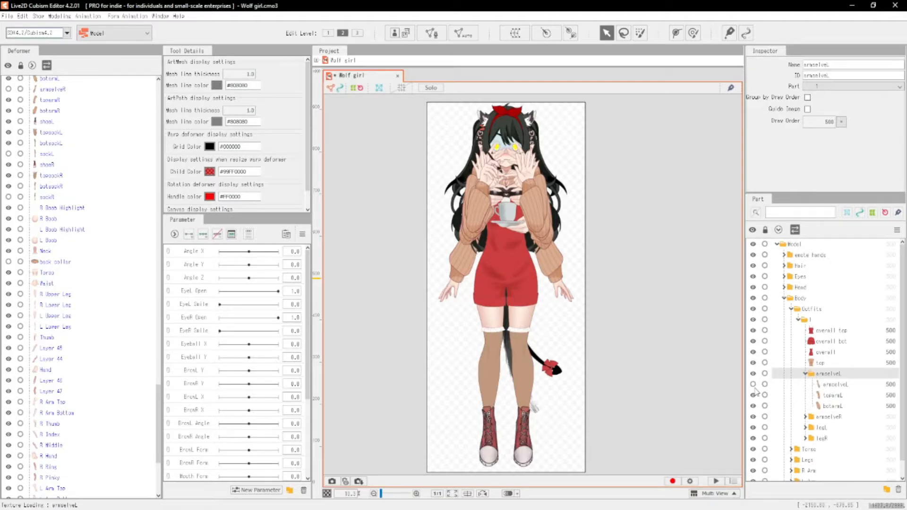
pyautogui.click(806, 417)
pyautogui.click(754, 428)
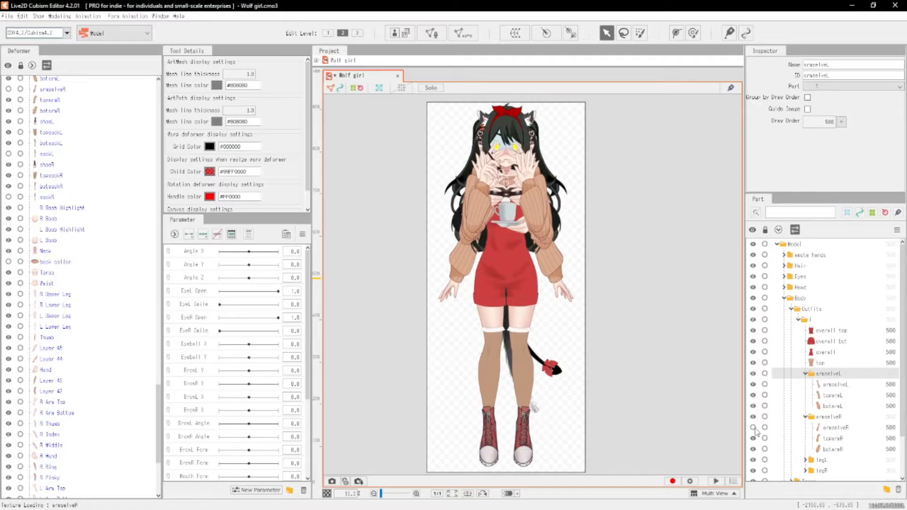
pyautogui.click(805, 417)
pyautogui.click(806, 373)
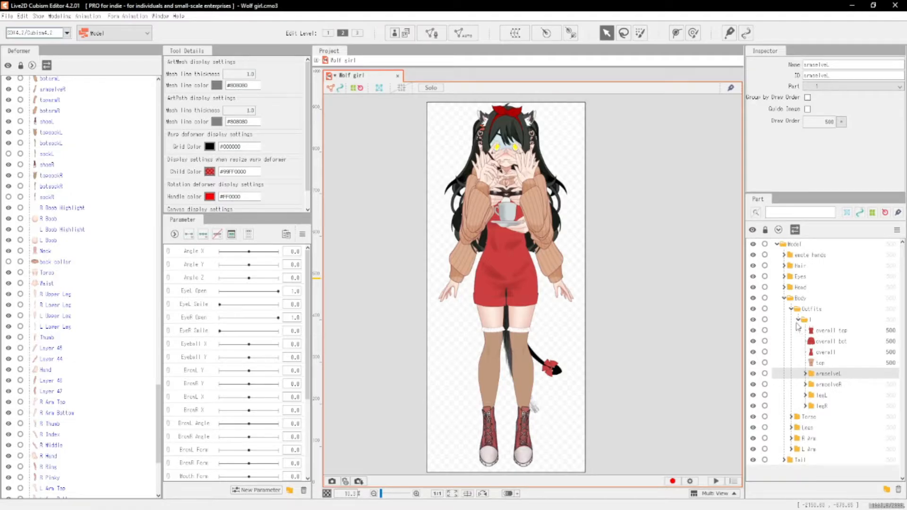
pyautogui.click(798, 320)
pyautogui.click(792, 309)
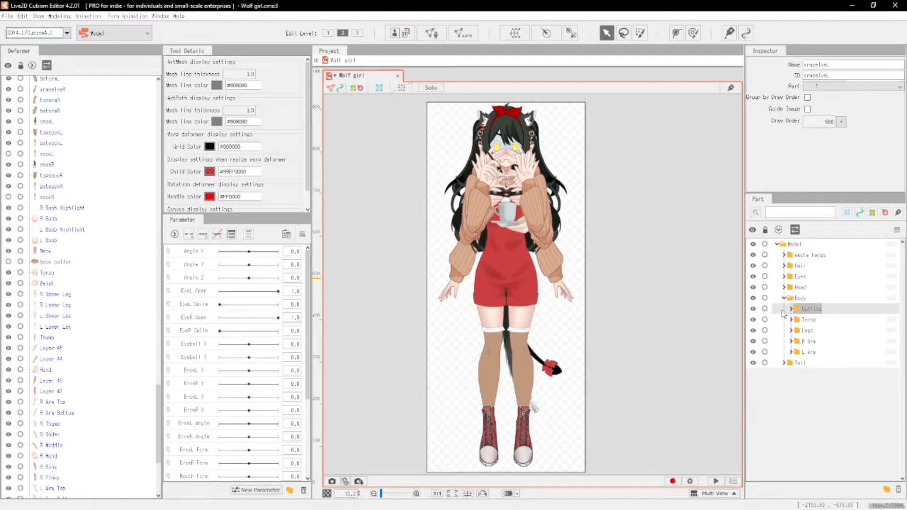
pyautogui.click(784, 298)
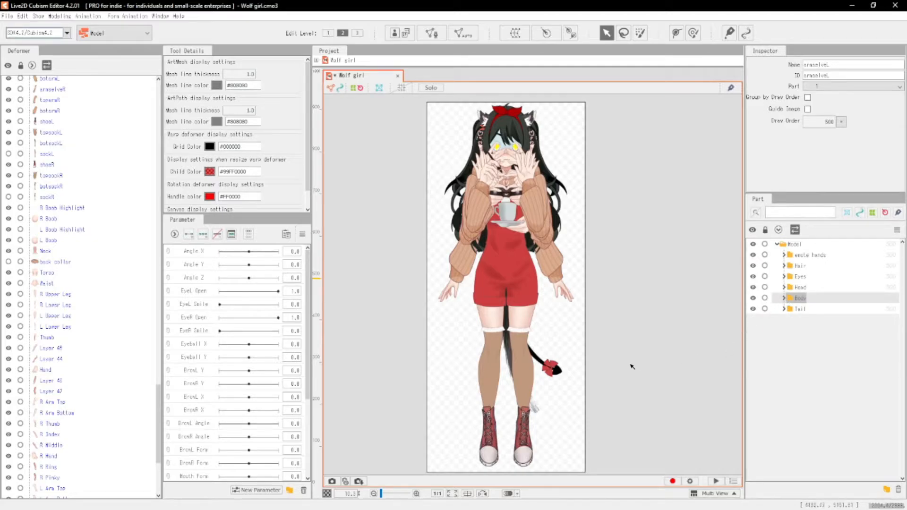
pyautogui.scroll(10, 114, 232)
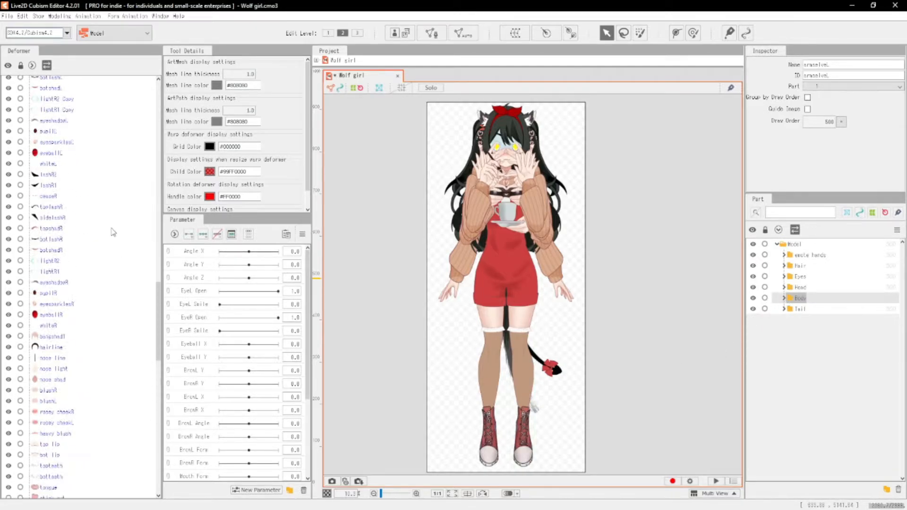
pyautogui.scroll(15, 113, 232)
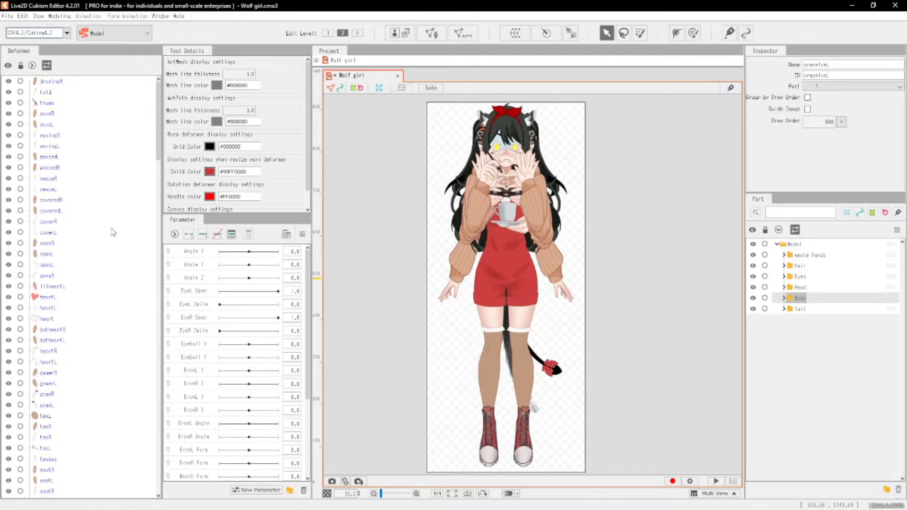
pyautogui.scroll(3, 498, 225)
pyautogui.scroll(-6, 507, 215)
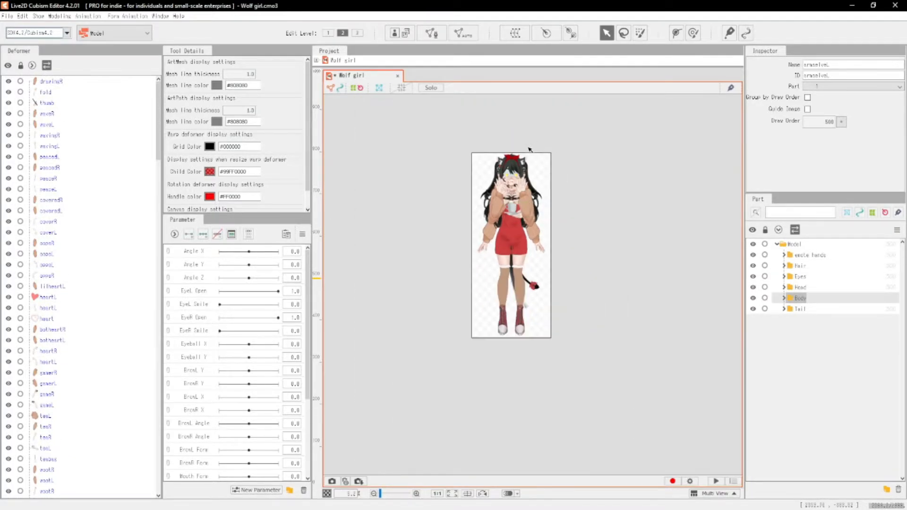
# Try adding mesh vertices by hand around the drawingR sleeve in mesh editing, and erase them.
pyautogui.scroll(5, 530, 150)
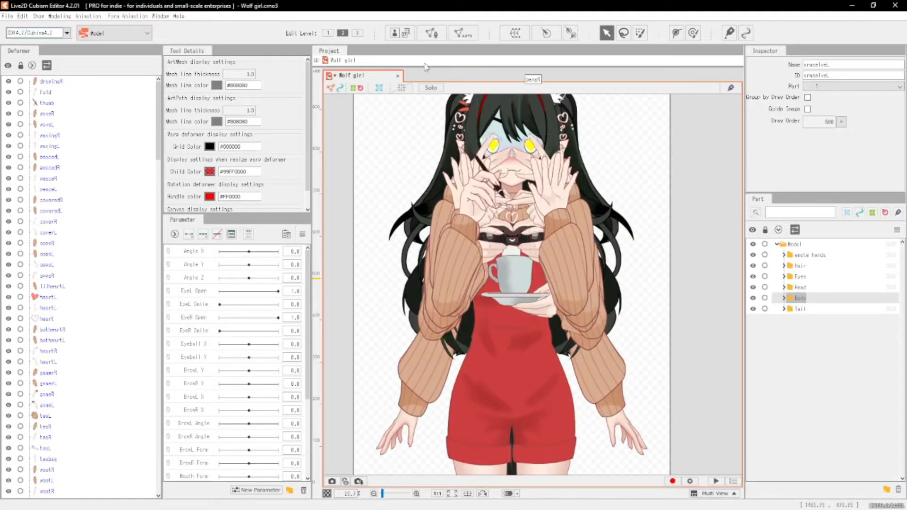
pyautogui.click(46, 83)
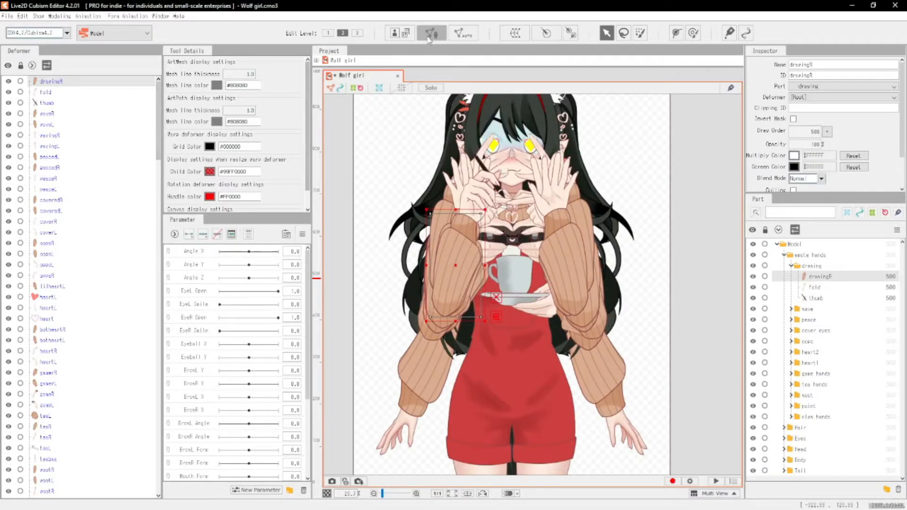
pyautogui.click(429, 39)
pyautogui.scroll(3, 480, 299)
pyautogui.scroll(-3, 429, 310)
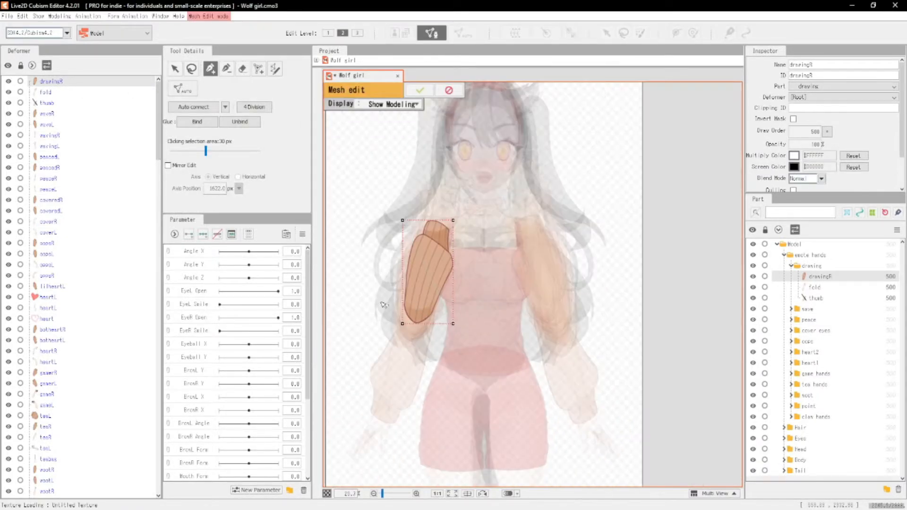
pyautogui.scroll(3, 384, 305)
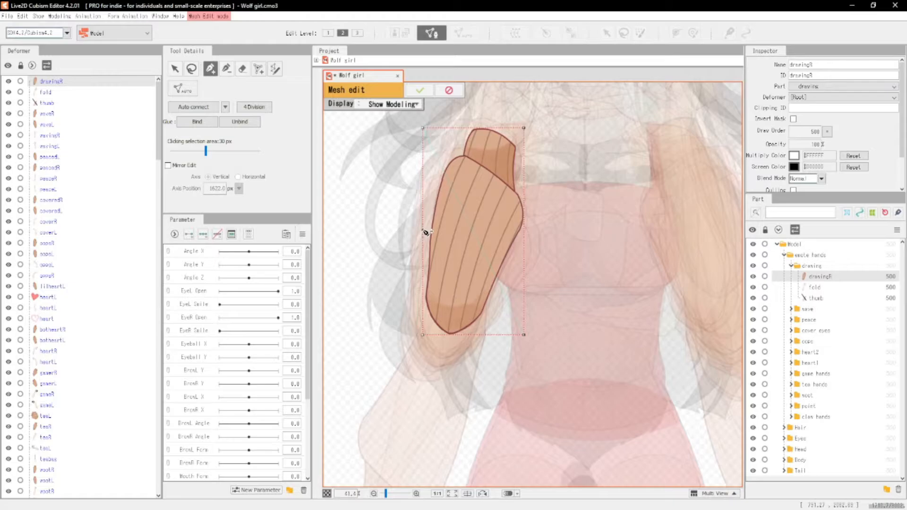
pyautogui.moveTo(426, 233)
pyautogui.mouseDown()
pyautogui.moveTo(454, 325)
pyautogui.moveTo(482, 343)
pyautogui.mouseUp()
pyautogui.click(228, 70)
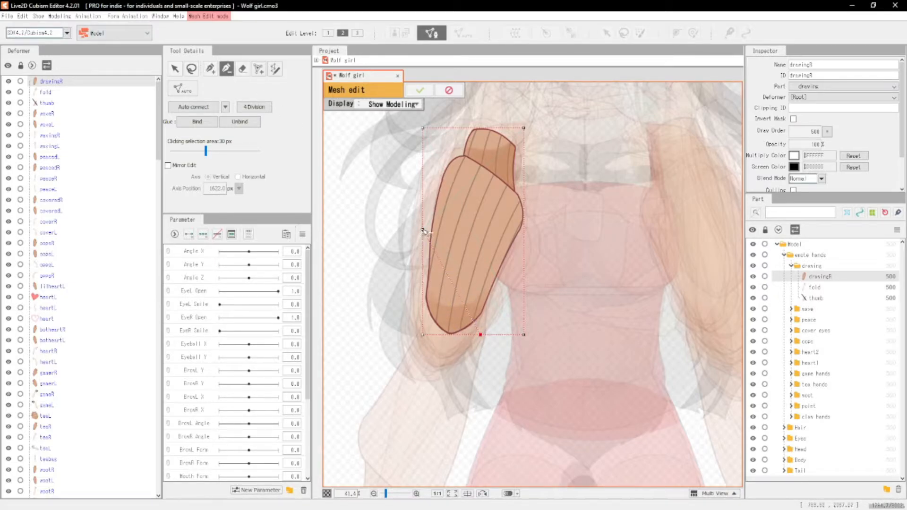
pyautogui.click(242, 69)
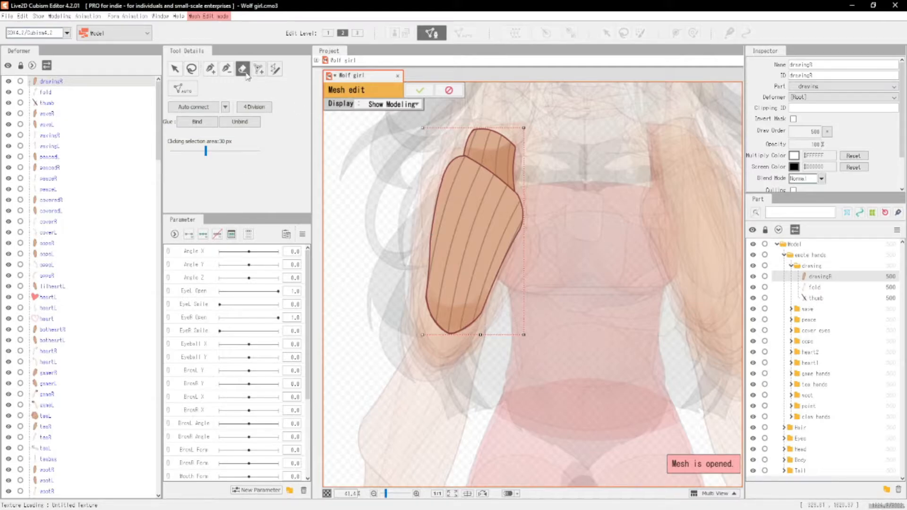
pyautogui.moveTo(426, 134)
pyautogui.mouseDown()
pyautogui.moveTo(508, 125)
pyautogui.moveTo(552, 261)
pyautogui.moveTo(520, 346)
pyautogui.moveTo(406, 331)
pyautogui.moveTo(460, 325)
pyautogui.mouseUp()
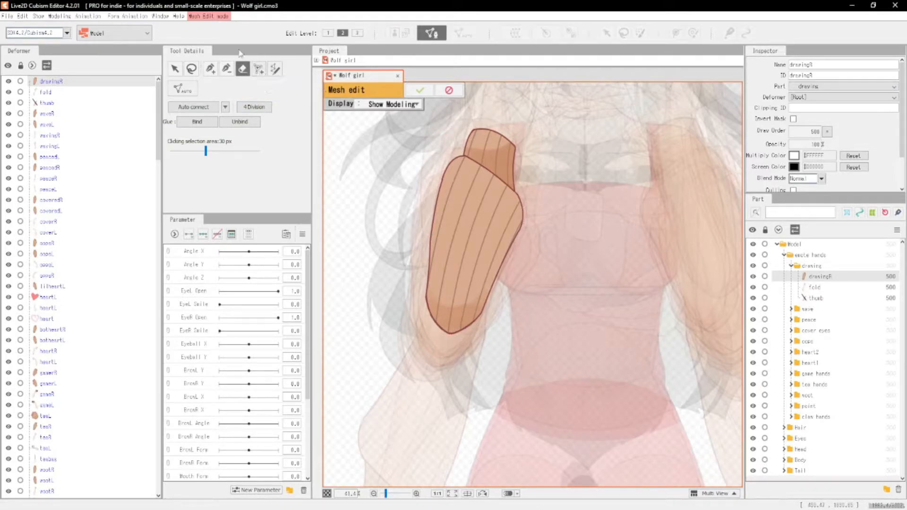
# Try Stroke mesh-mapping by tracing a closed stroke around the drawingR sleeve's outline, and confirm the stroke.
pyautogui.click(274, 69)
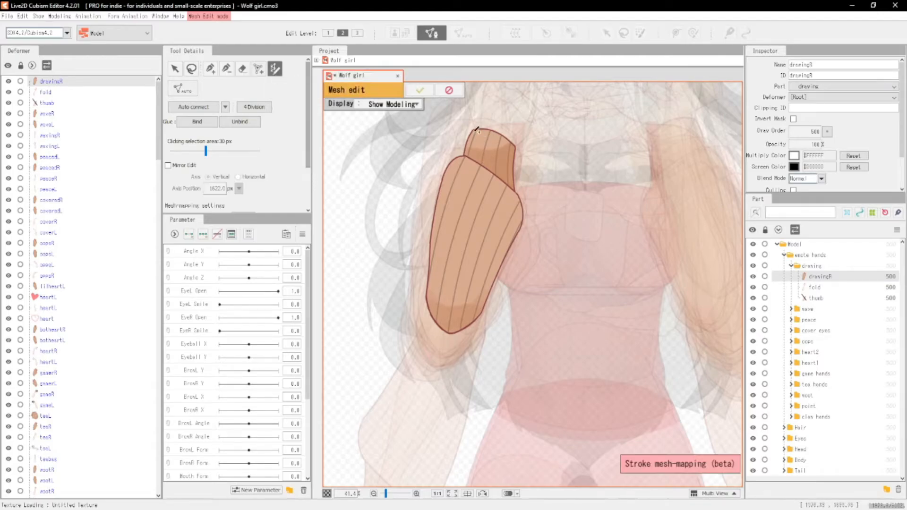
pyautogui.moveTo(475, 124)
pyautogui.mouseDown()
pyautogui.moveTo(433, 184)
pyautogui.moveTo(426, 226)
pyautogui.moveTo(424, 312)
pyautogui.moveTo(451, 338)
pyautogui.moveTo(480, 331)
pyautogui.moveTo(491, 316)
pyautogui.moveTo(531, 204)
pyautogui.moveTo(519, 137)
pyautogui.moveTo(508, 127)
pyautogui.moveTo(473, 126)
pyautogui.mouseUp()
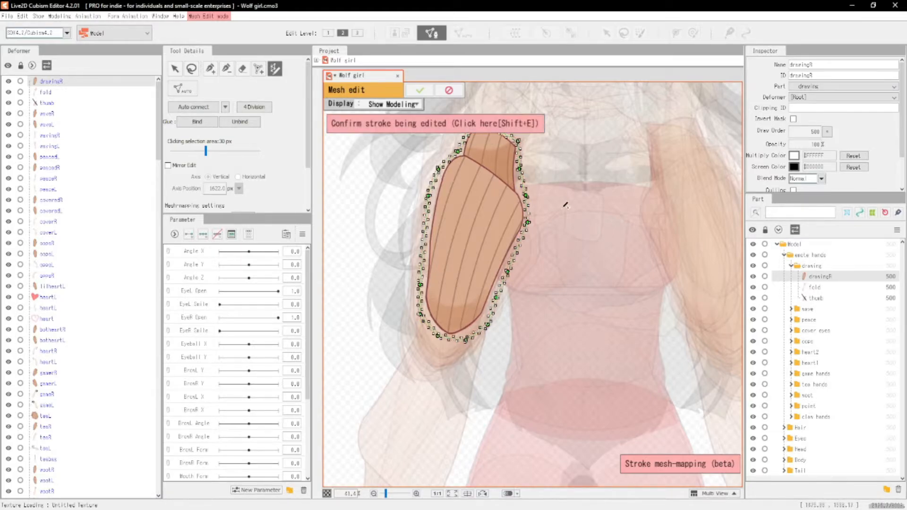
pyautogui.scroll(-2, 525, 156)
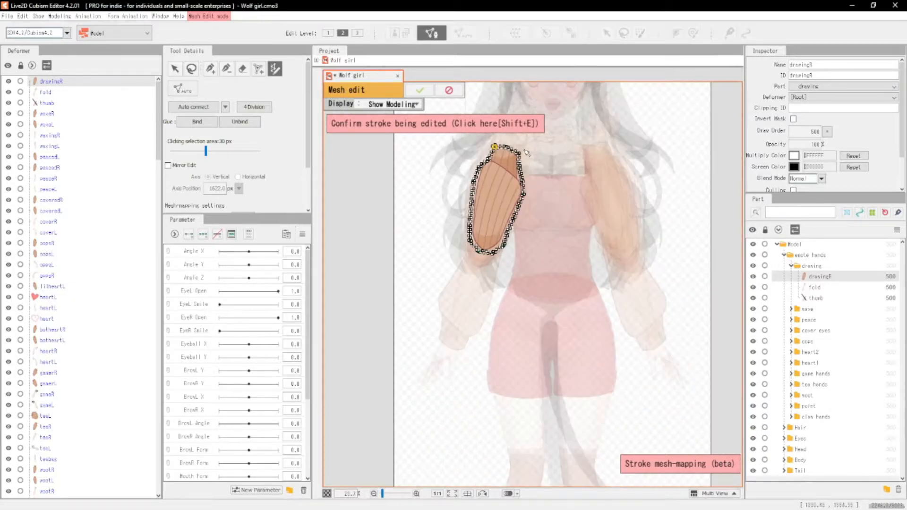
pyautogui.scroll(4, 520, 153)
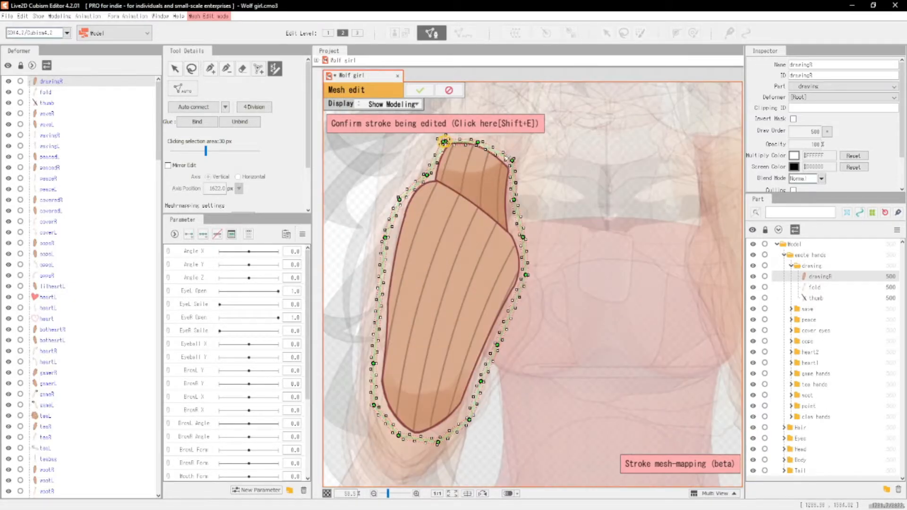
pyautogui.click(227, 69)
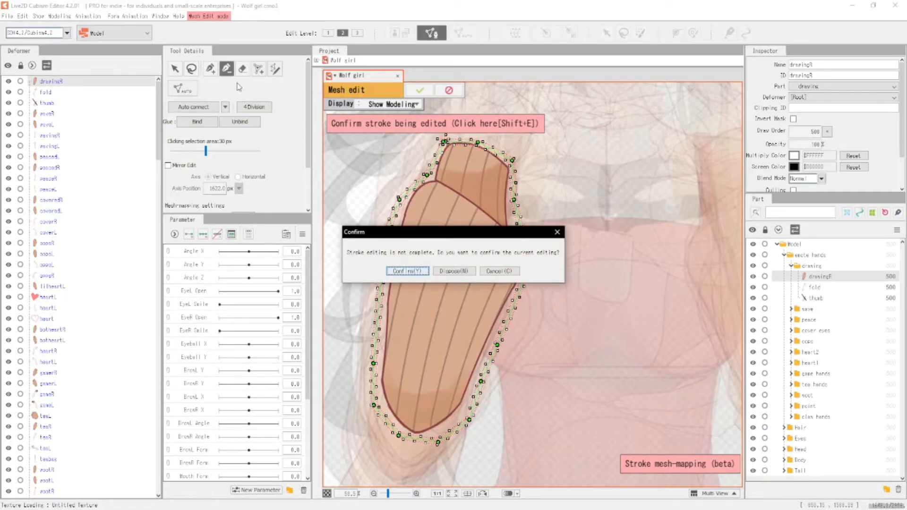
pyautogui.click(407, 271)
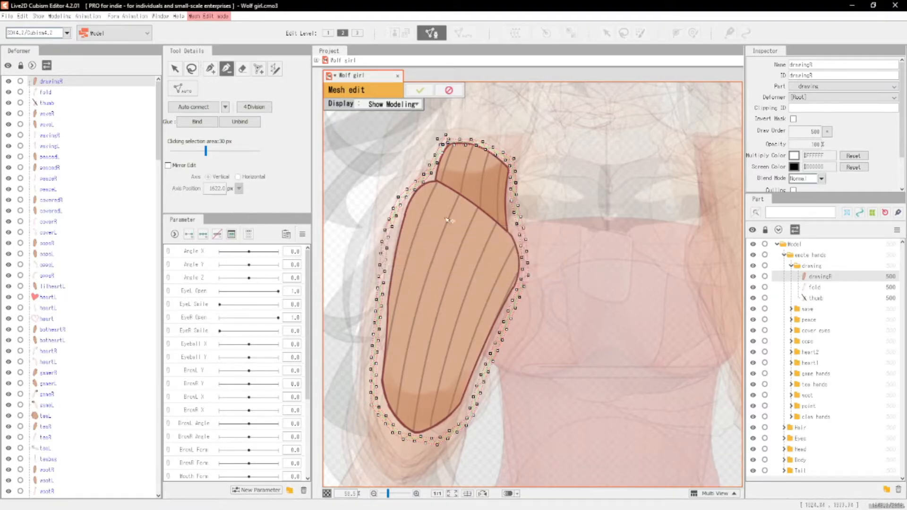
# Try Auto connect and 4 Division on drawingR's outline vertices, discarding the mesh edit.
pyautogui.click(204, 113)
pyautogui.click(204, 114)
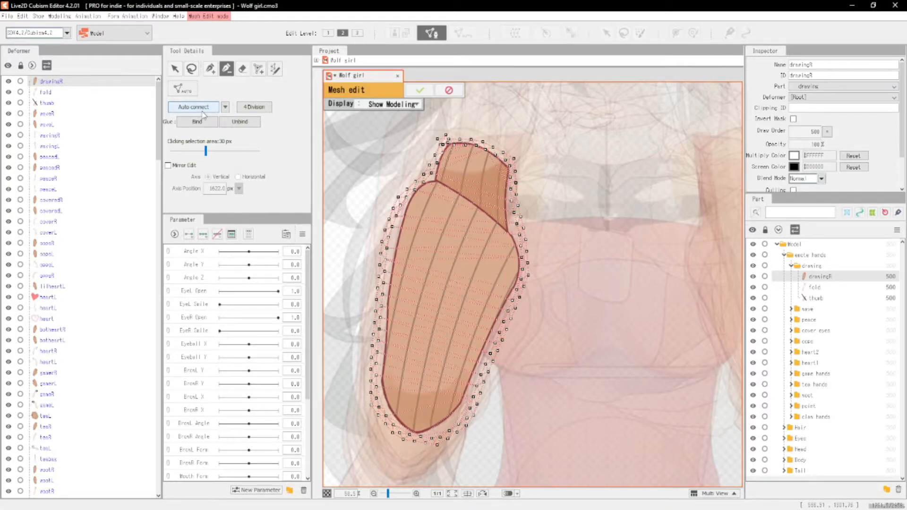
pyautogui.click(253, 108)
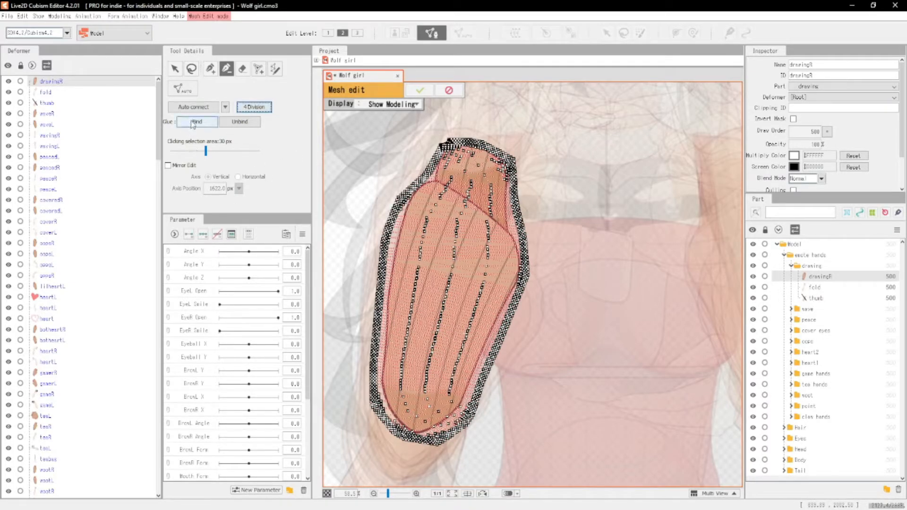
pyautogui.click(243, 68)
pyautogui.click(448, 91)
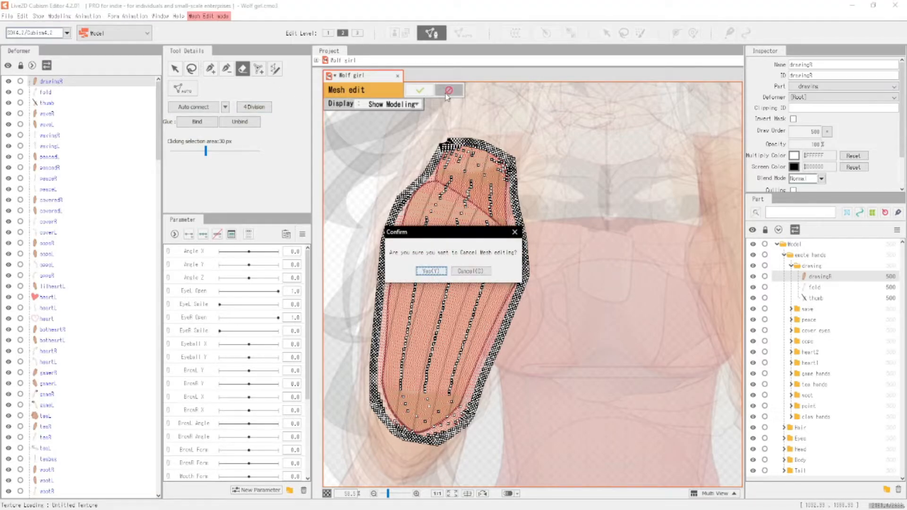
pyautogui.click(444, 271)
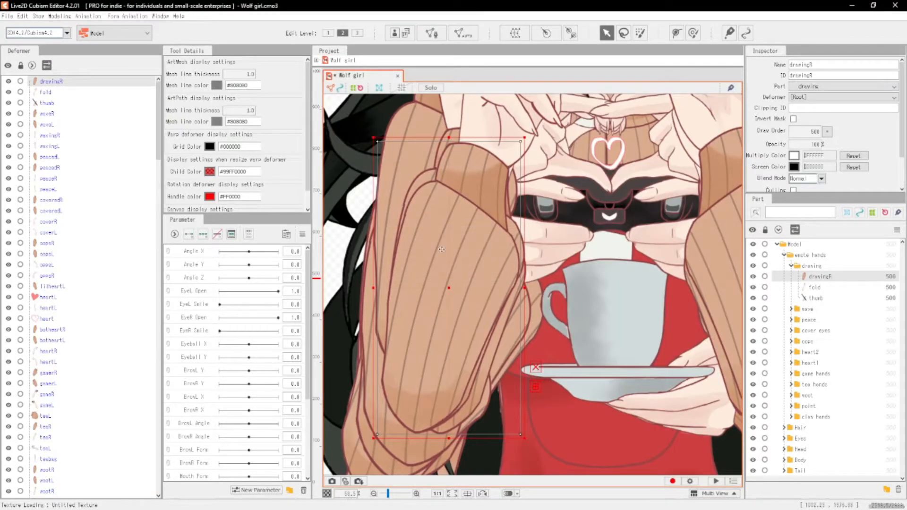
# Generate an automatic mesh for drawingR with the Deformation (Heavy) preset.
pyautogui.click(463, 33)
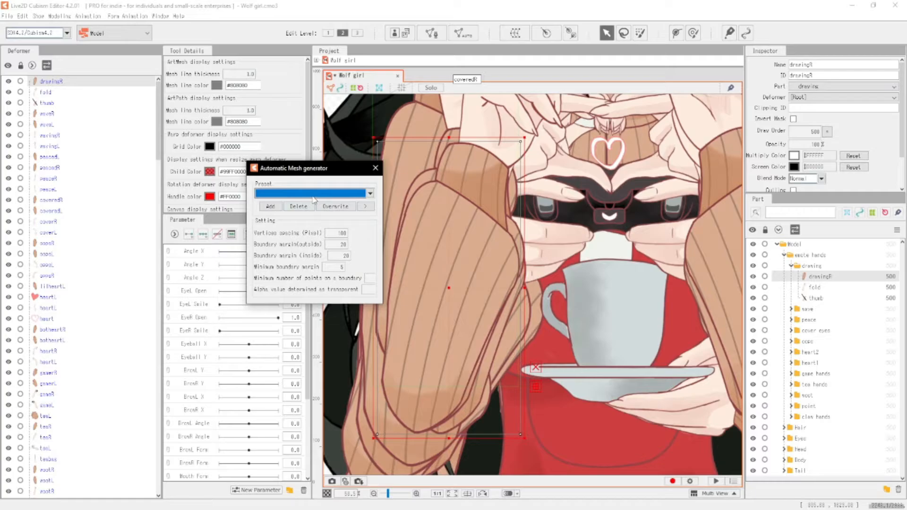
pyautogui.click(313, 198)
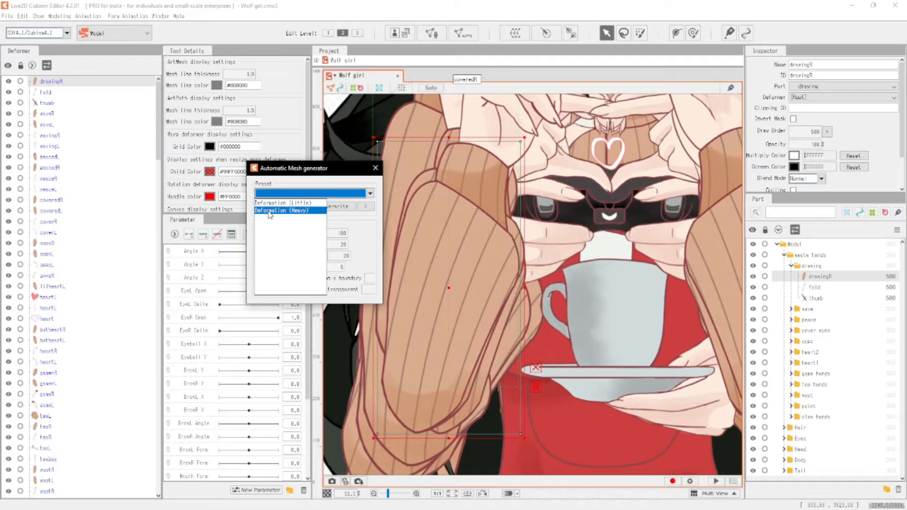
pyautogui.click(270, 211)
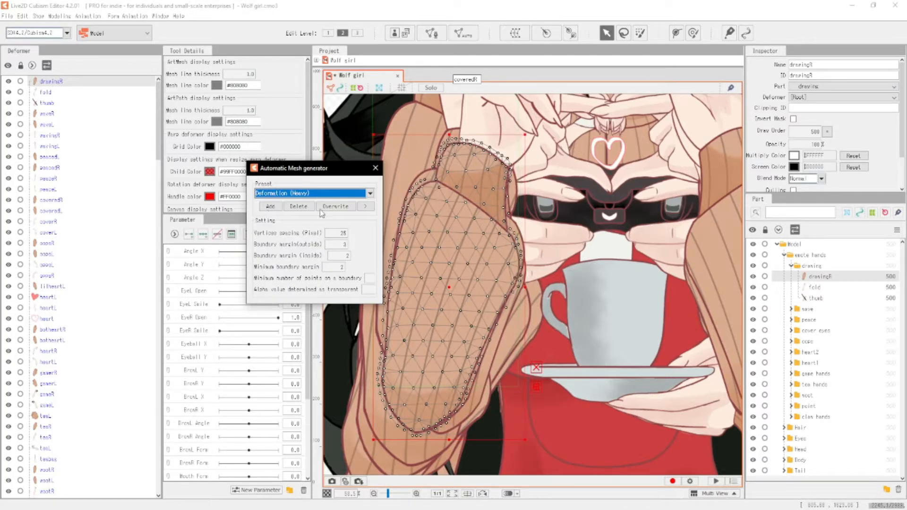
pyautogui.click(375, 169)
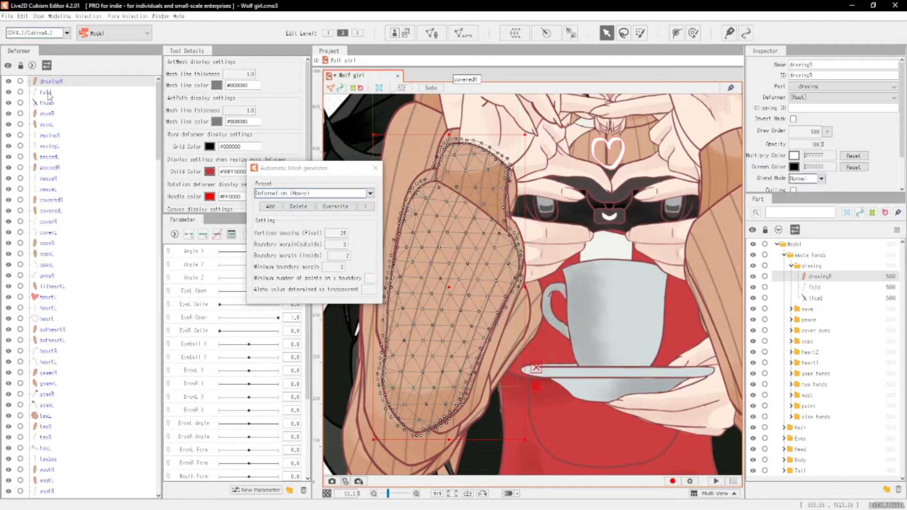
# Generate automatic meshes for the fold and thumb parts with the Deformation (Heavy) preset.
pyautogui.click(338, 194)
pyautogui.click(292, 211)
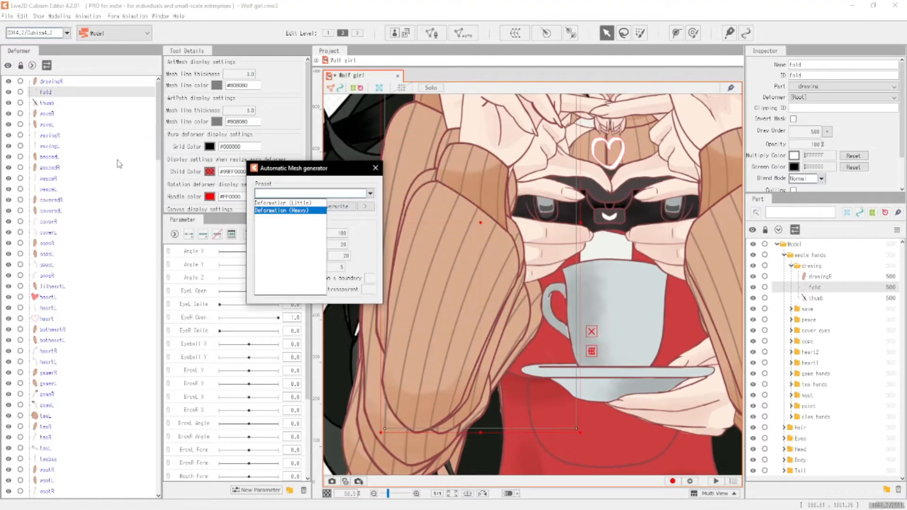
pyautogui.click(47, 103)
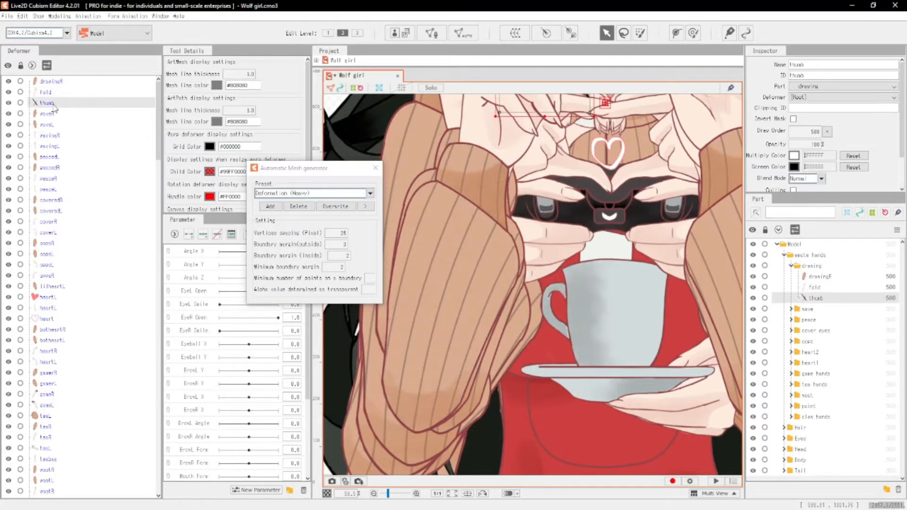
pyautogui.click(338, 195)
pyautogui.click(294, 212)
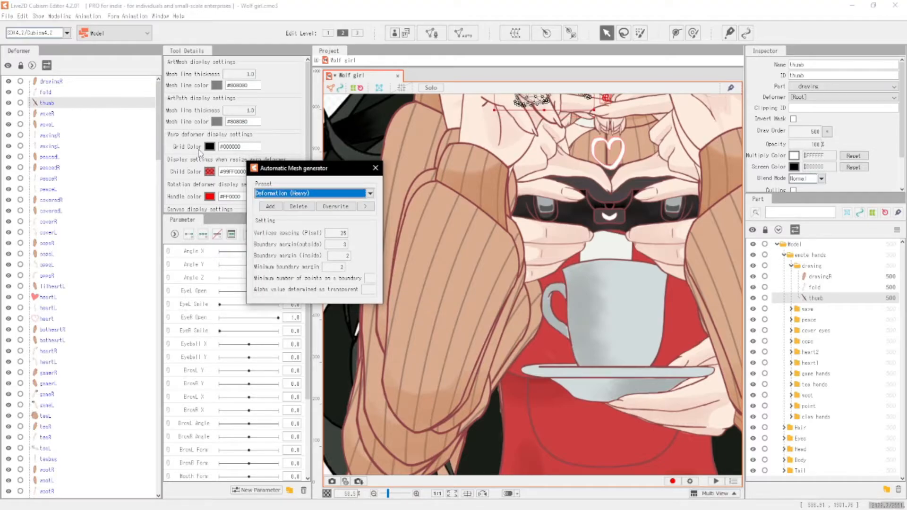
# Generate automatic meshes for waveR and waveL with the Deformation (Heavy) preset.
pyautogui.click(47, 114)
pyautogui.click(338, 195)
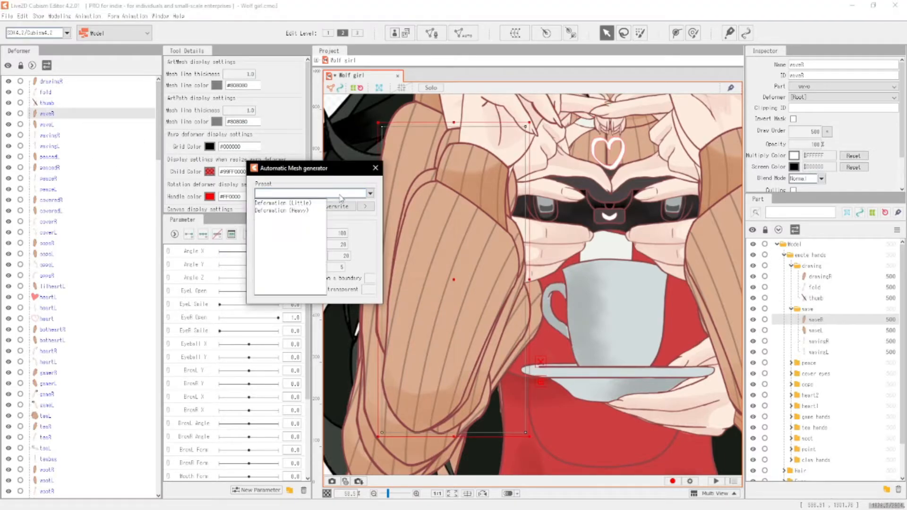
pyautogui.click(270, 210)
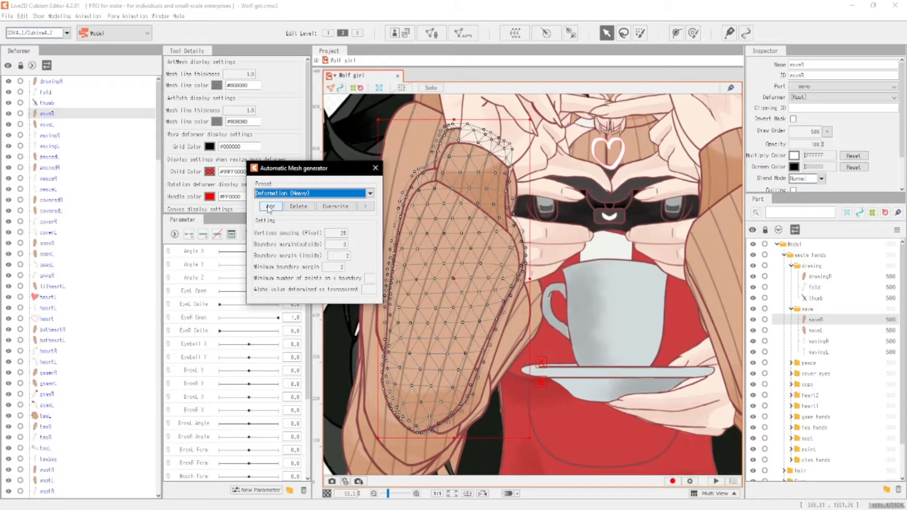
pyautogui.click(47, 124)
pyautogui.click(338, 194)
pyautogui.click(269, 212)
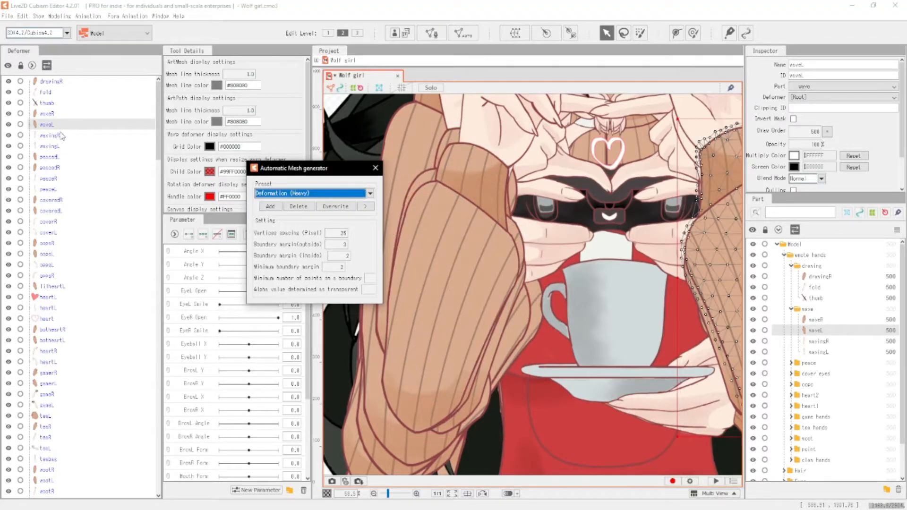
# Generate automatic meshes for wavingR and wavingL with the Deformation (Heavy) preset.
pyautogui.click(50, 135)
pyautogui.click(338, 194)
pyautogui.click(271, 212)
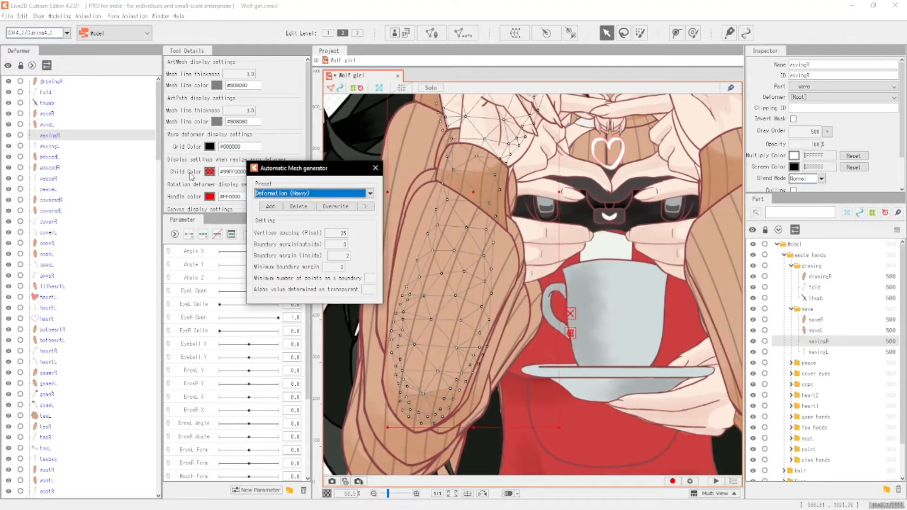
pyautogui.click(66, 146)
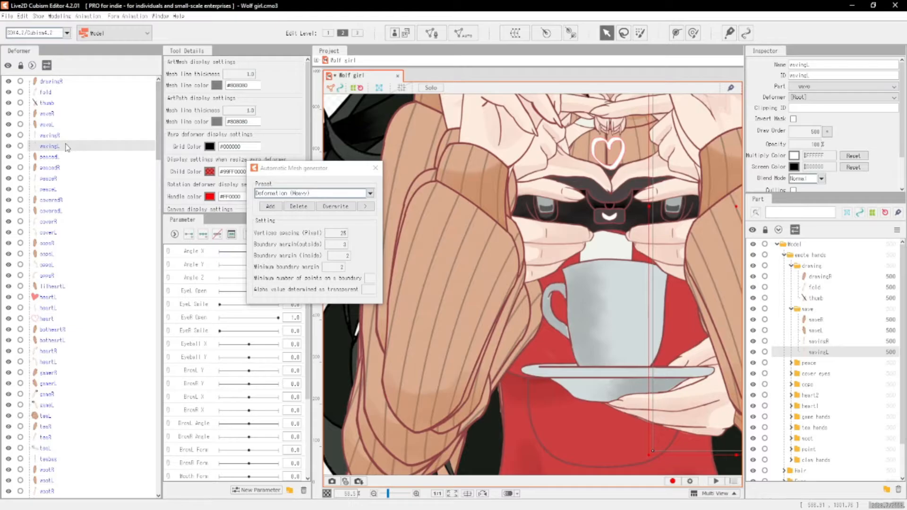
pyautogui.click(324, 199)
pyautogui.click(287, 212)
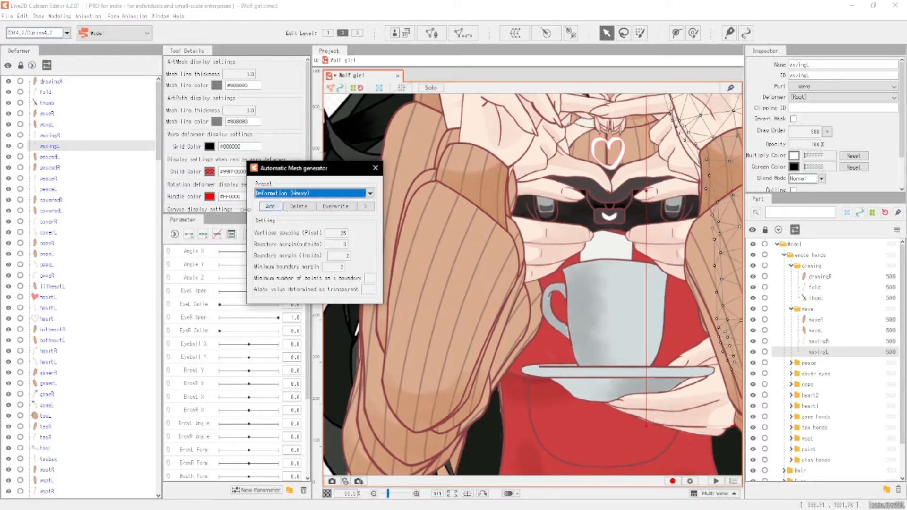
pyautogui.click(270, 207)
# Generate automatic meshes for peacedL, peacedR and peaceR with the Deformation (Heavy) preset.
pyautogui.click(51, 156)
pyautogui.click(293, 194)
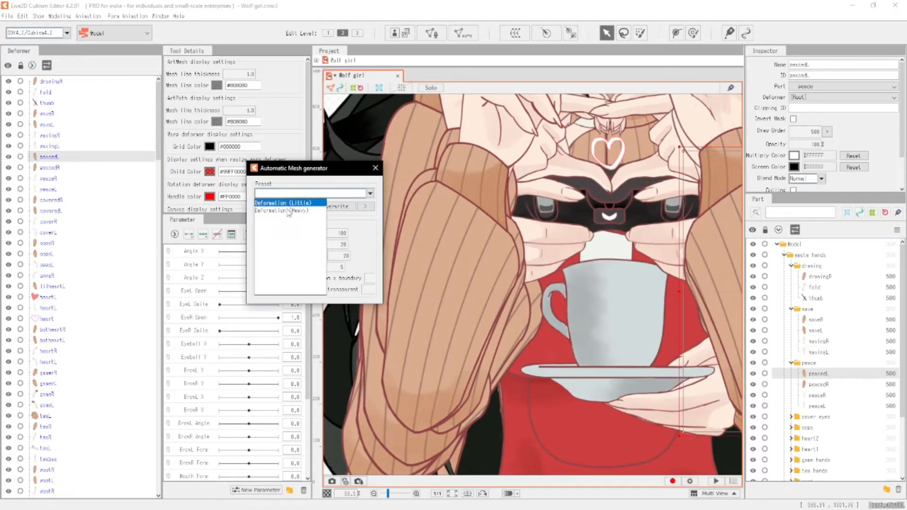
pyautogui.click(50, 167)
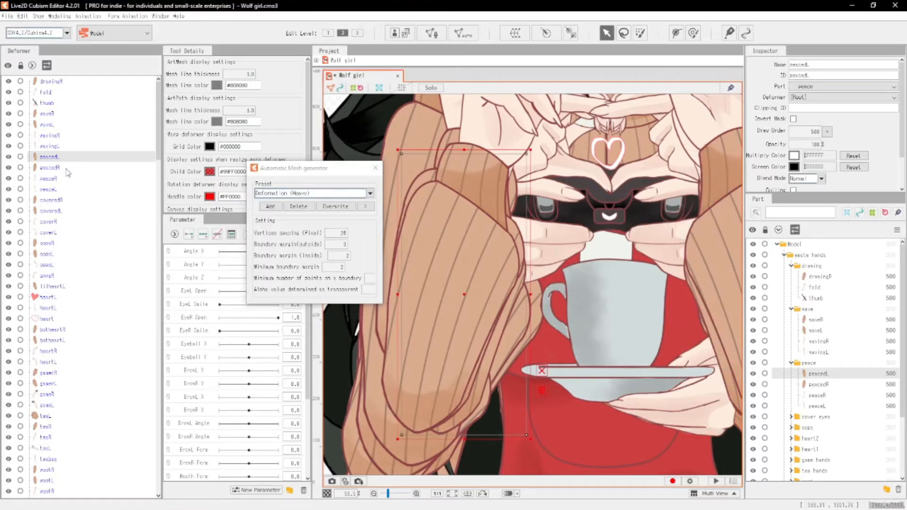
pyautogui.click(295, 194)
pyautogui.click(288, 211)
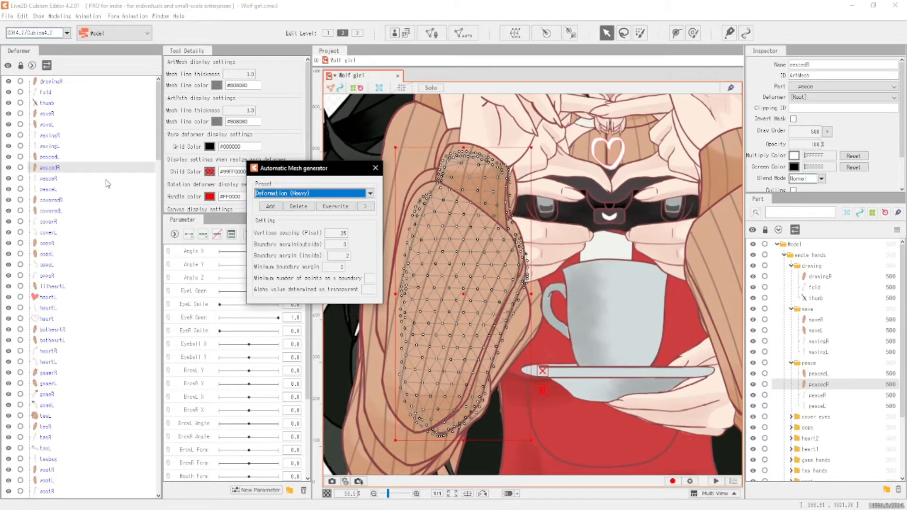
pyautogui.click(56, 183)
pyautogui.click(282, 194)
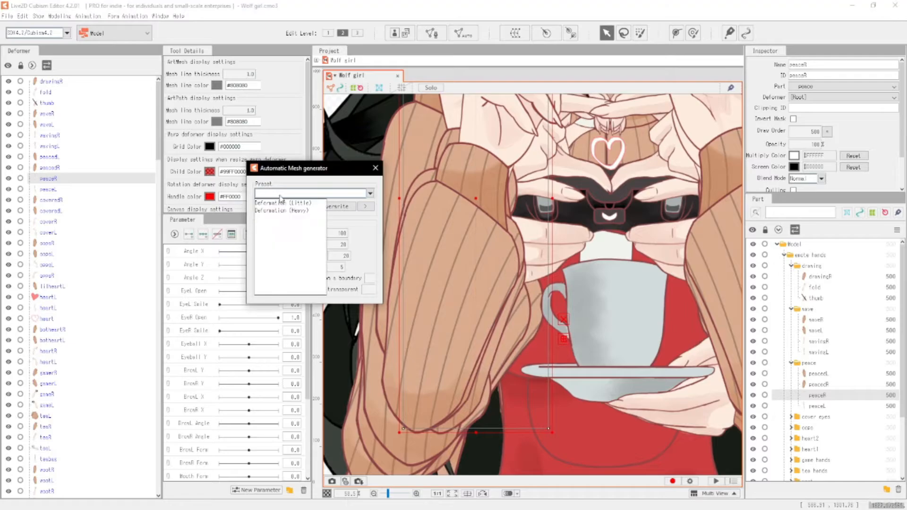
pyautogui.click(284, 211)
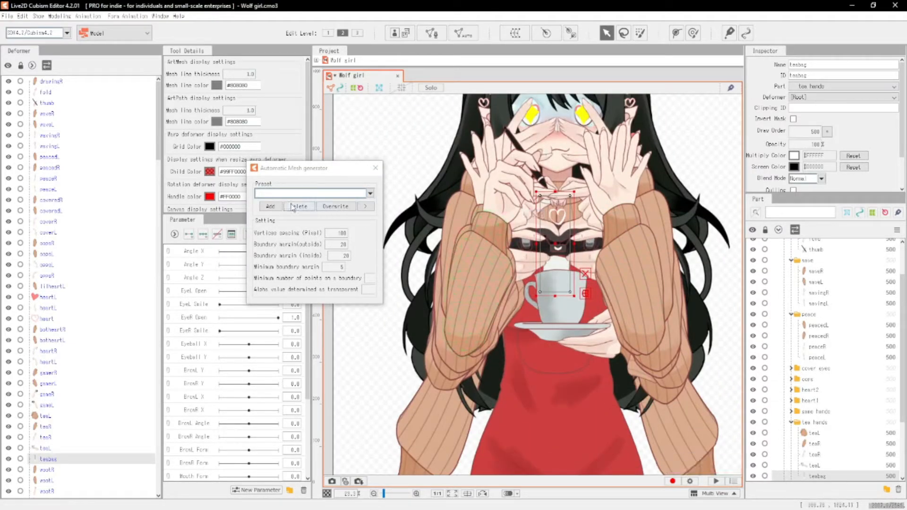
# Generate the automatic mesh for peaceL with the Deformation (Heavy) preset.
pyautogui.click(52, 157)
pyautogui.click(50, 167)
pyautogui.click(49, 180)
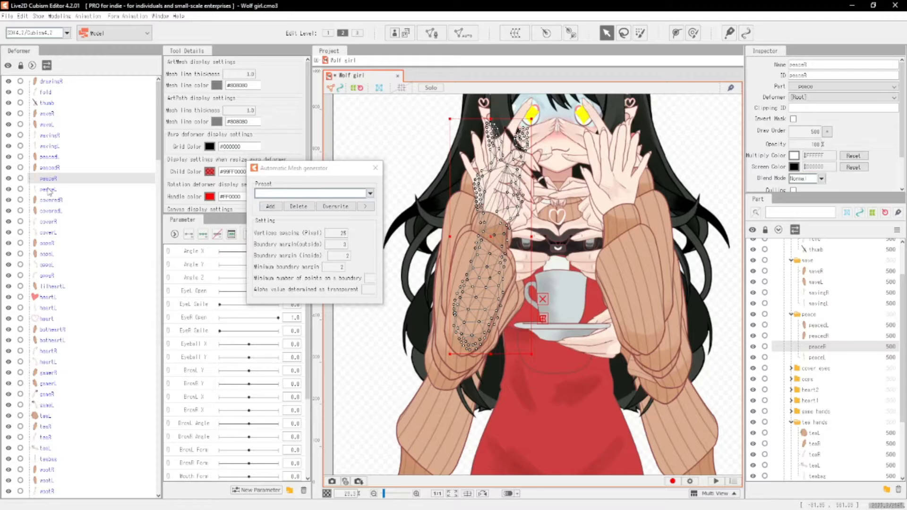
pyautogui.click(49, 189)
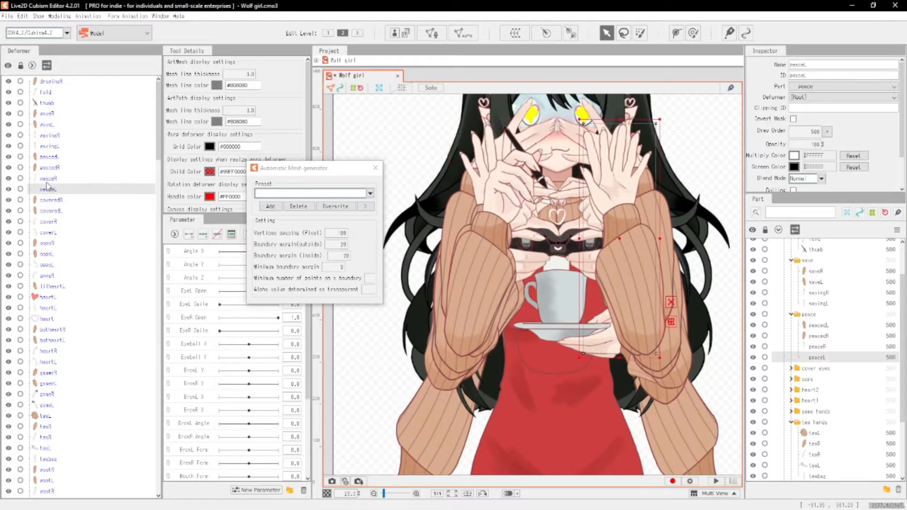
pyautogui.click(49, 180)
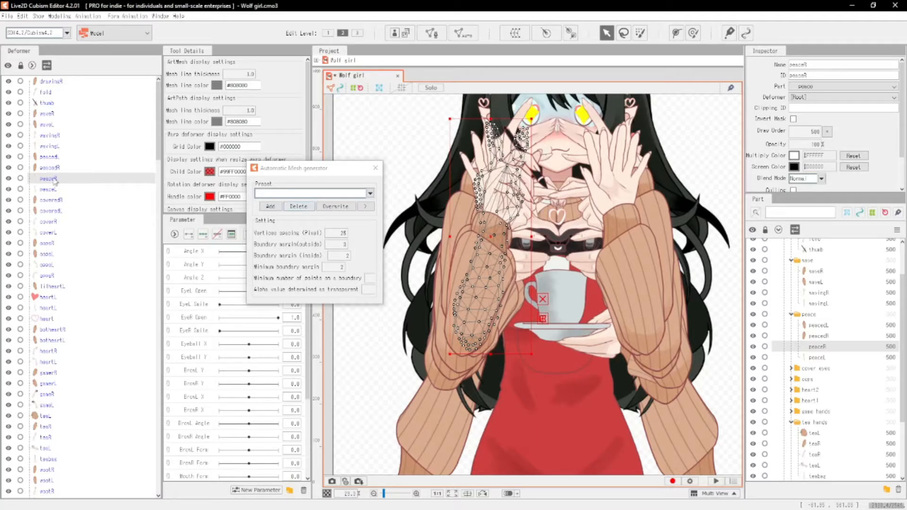
pyautogui.click(350, 196)
pyautogui.click(320, 215)
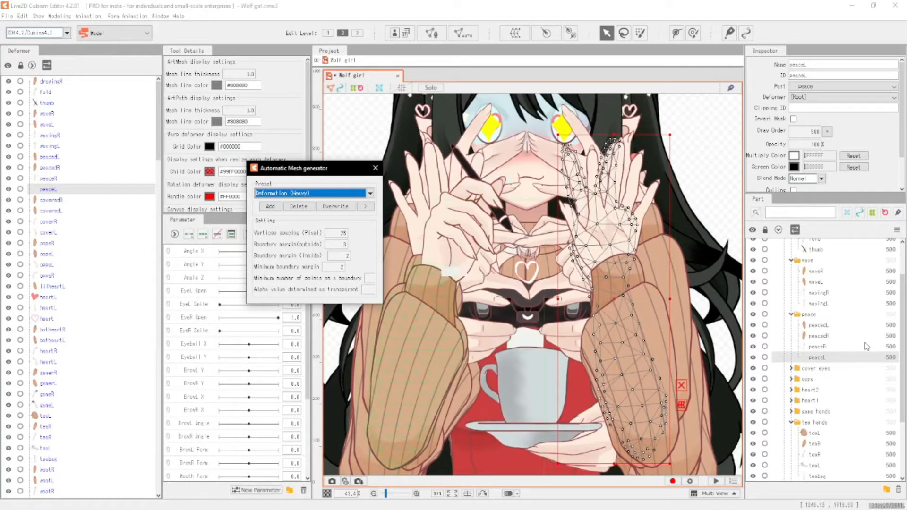
# Save the Wolf girl model file.
pyautogui.scroll(2, 804, 312)
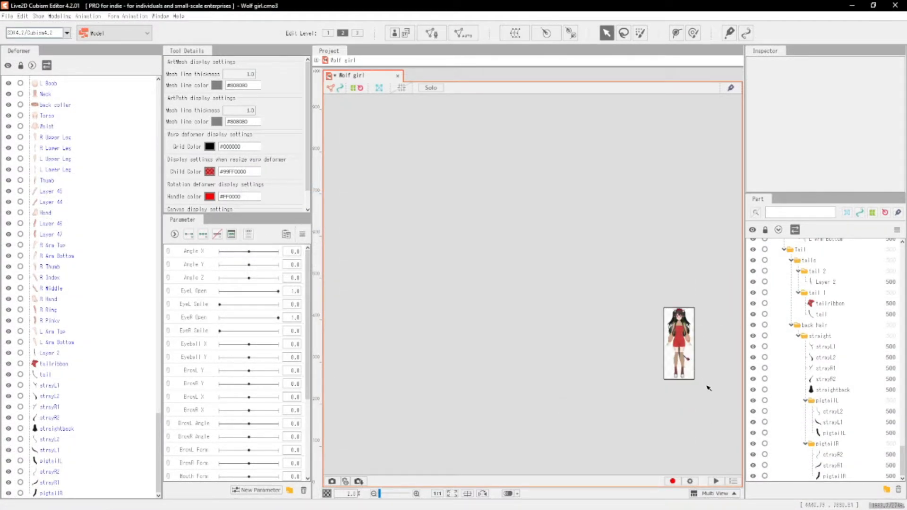
pyautogui.scroll(4, 693, 364)
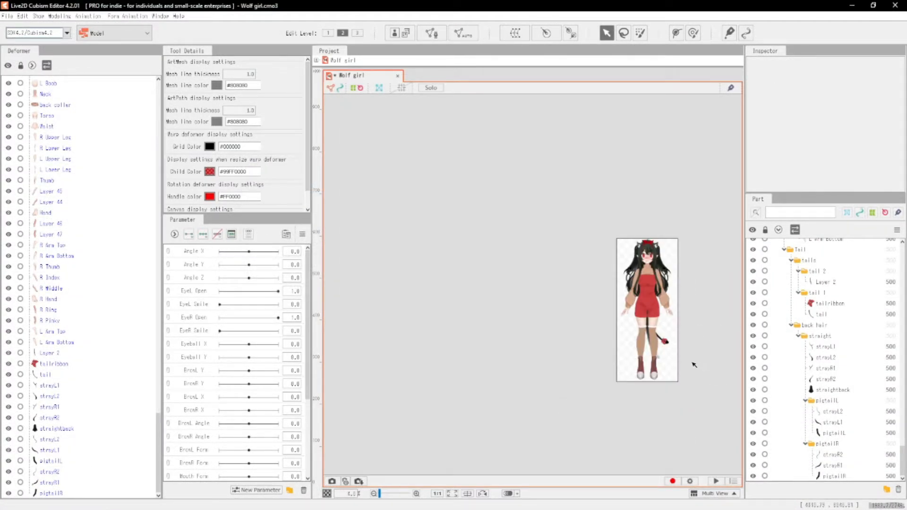
pyautogui.click(7, 16)
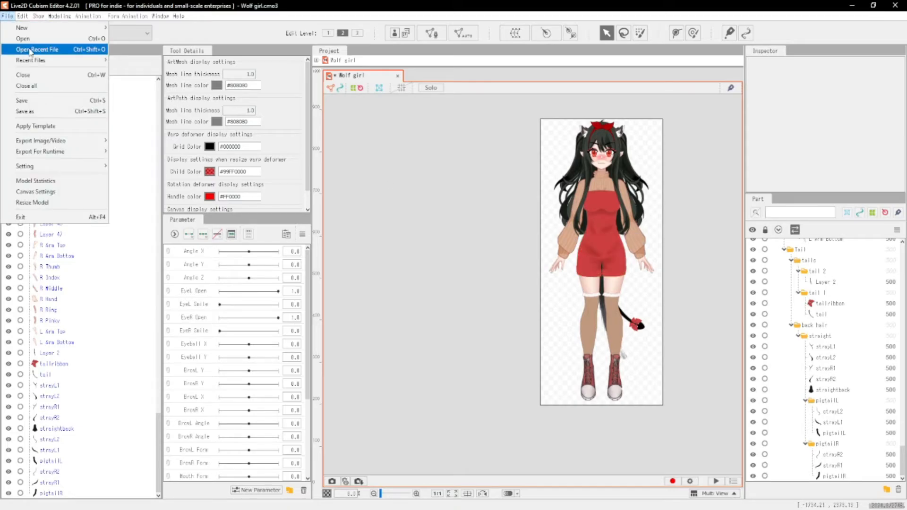
pyautogui.click(23, 100)
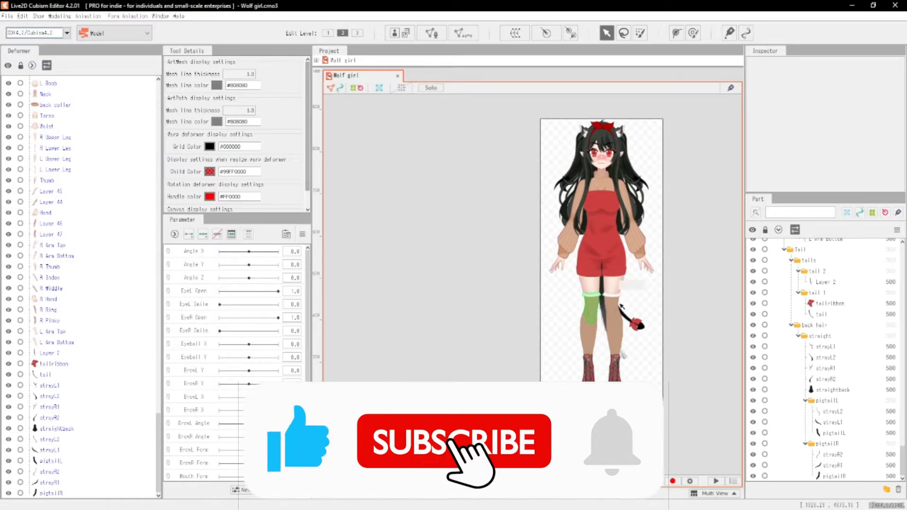
pyautogui.scroll(2, 663, 293)
pyautogui.scroll(-2, 664, 204)
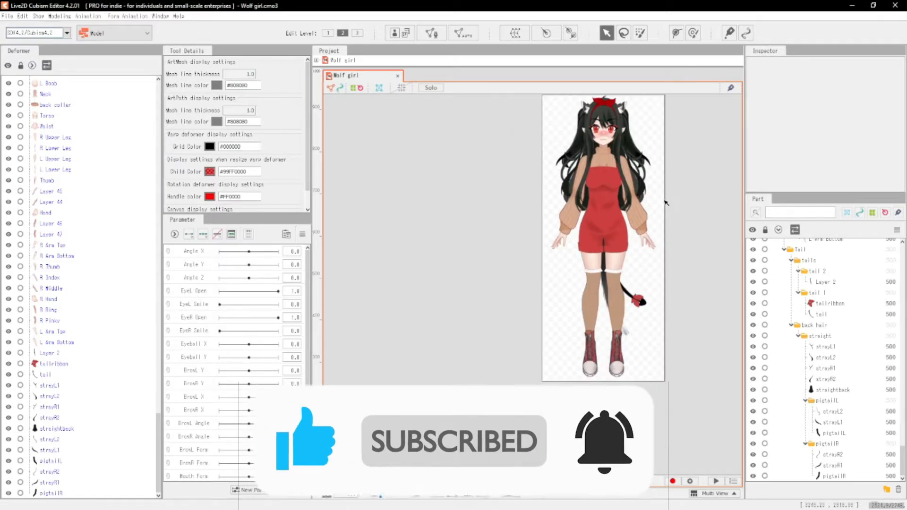
pyautogui.scroll(2, 661, 160)
pyautogui.scroll(-3, 662, 154)
pyautogui.scroll(3, 665, 113)
pyautogui.scroll(-2, 658, 149)
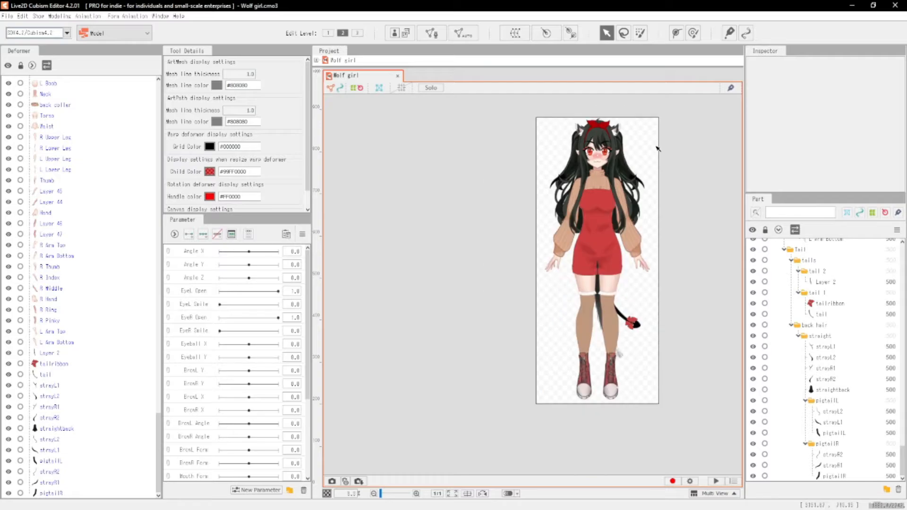
pyautogui.hotkey('ctrl', 'a')
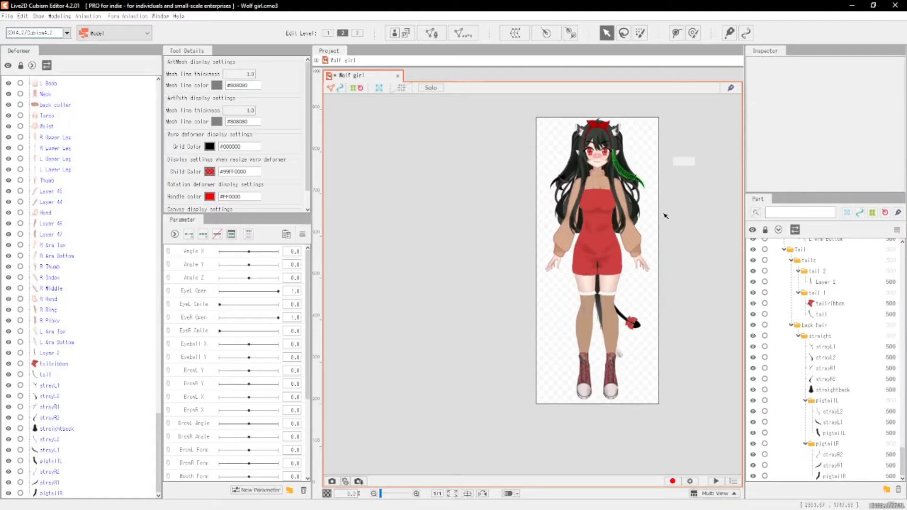
pyautogui.scroll(2, 665, 217)
pyautogui.scroll(-4, 731, 289)
pyautogui.scroll(4, 733, 291)
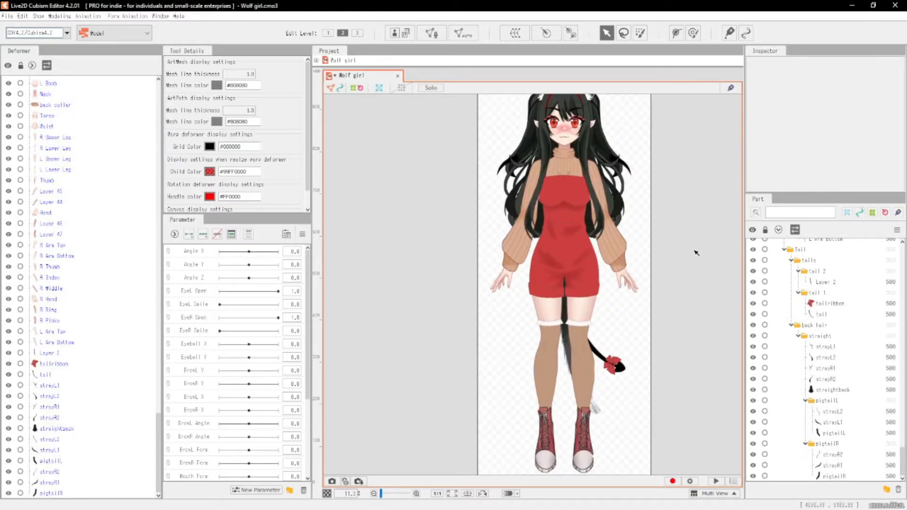
pyautogui.scroll(-2, 697, 253)
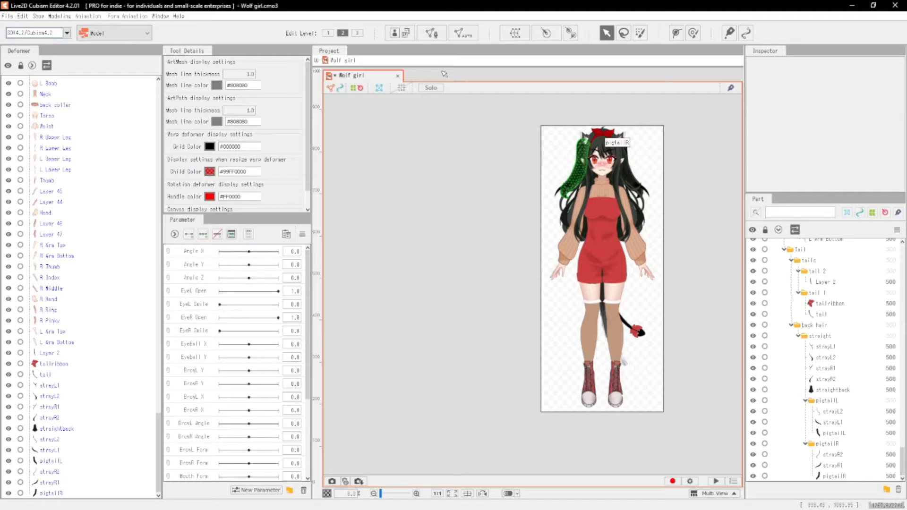
pyautogui.scroll(5, 654, 300)
pyautogui.scroll(-5, 654, 300)
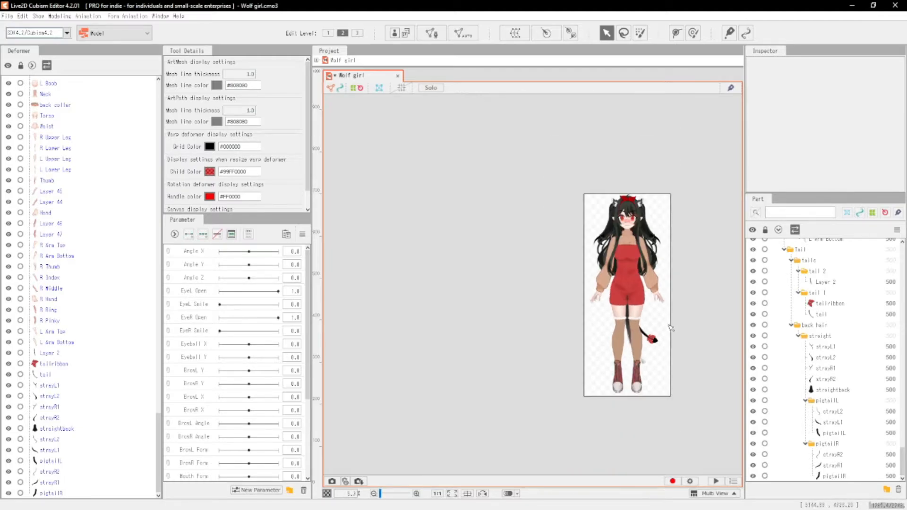
pyautogui.scroll(2, 671, 327)
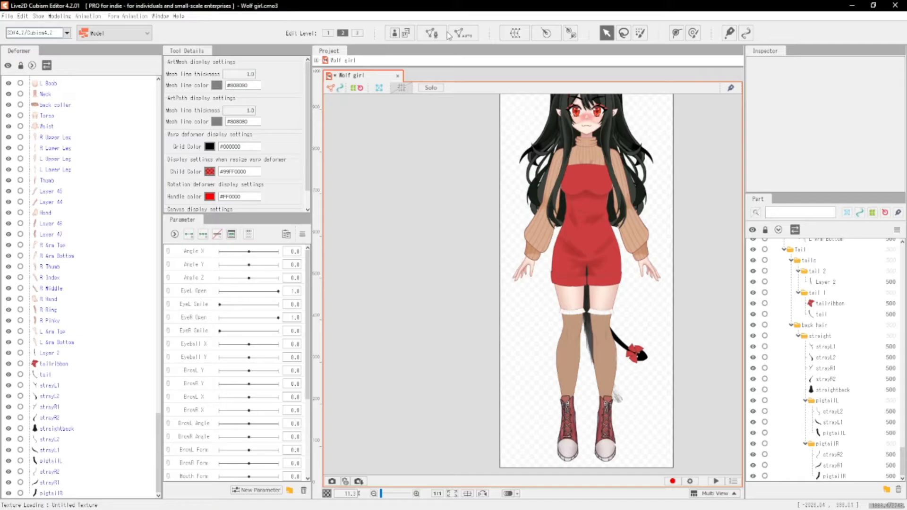
pyautogui.scroll(-2, 668, 208)
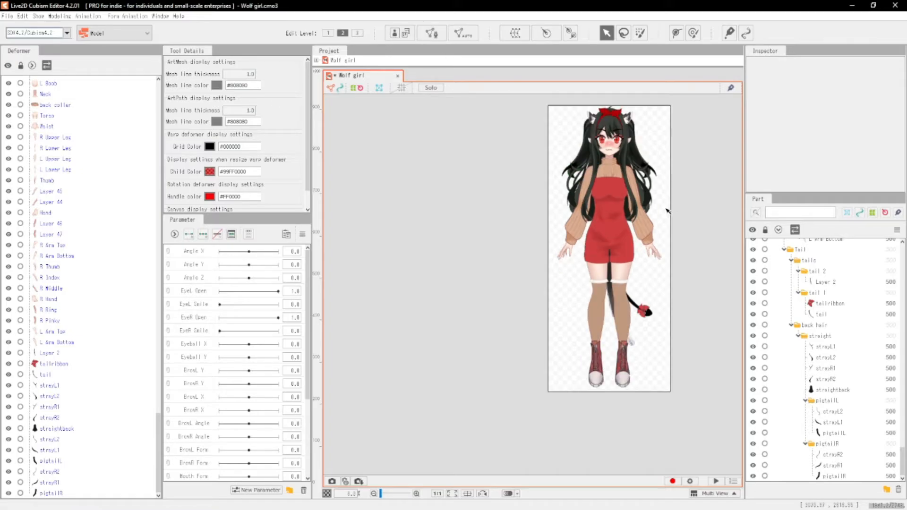
pyautogui.scroll(2, 696, 192)
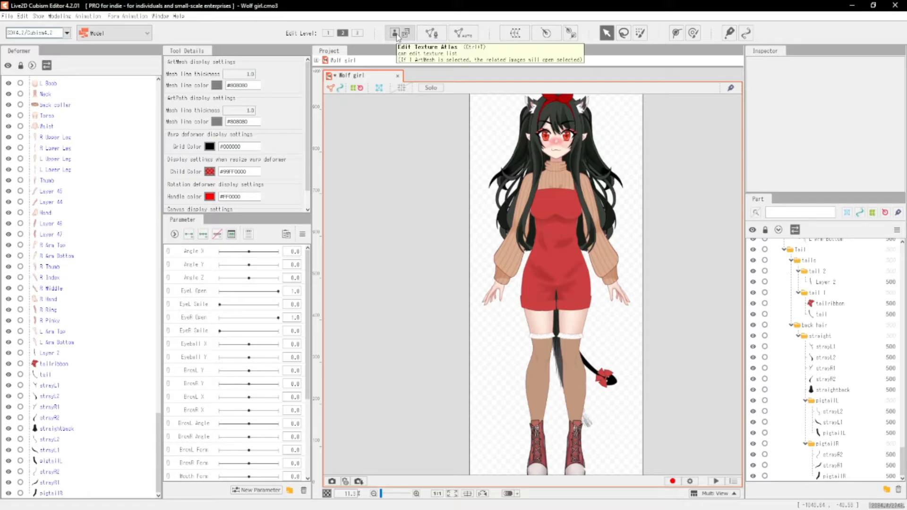
# Create a texture atlas 1024 px wide and 2048 px high, with All Model Images as the default layout.
pyautogui.click(397, 37)
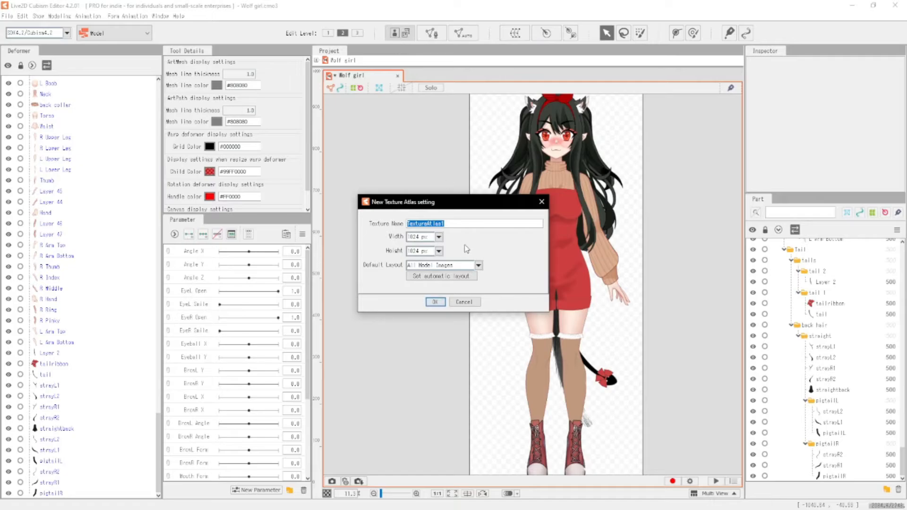
pyautogui.click(439, 236)
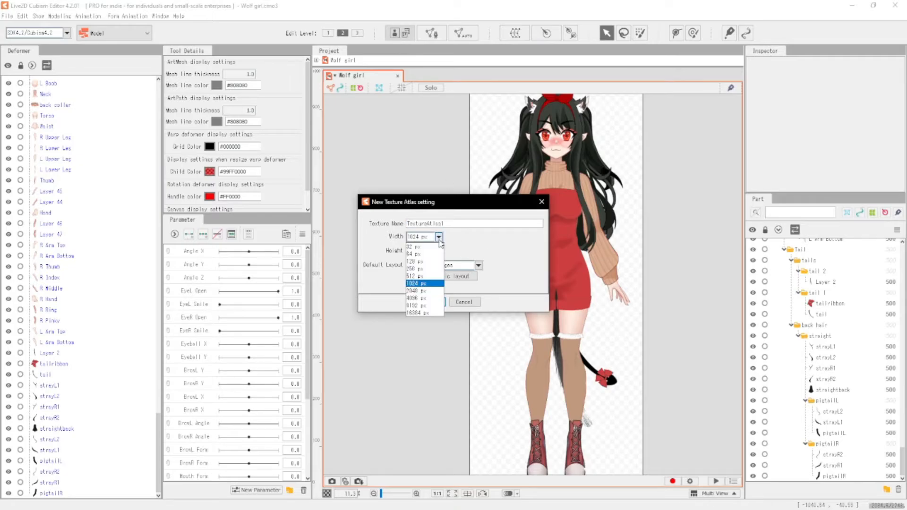
pyautogui.click(466, 245)
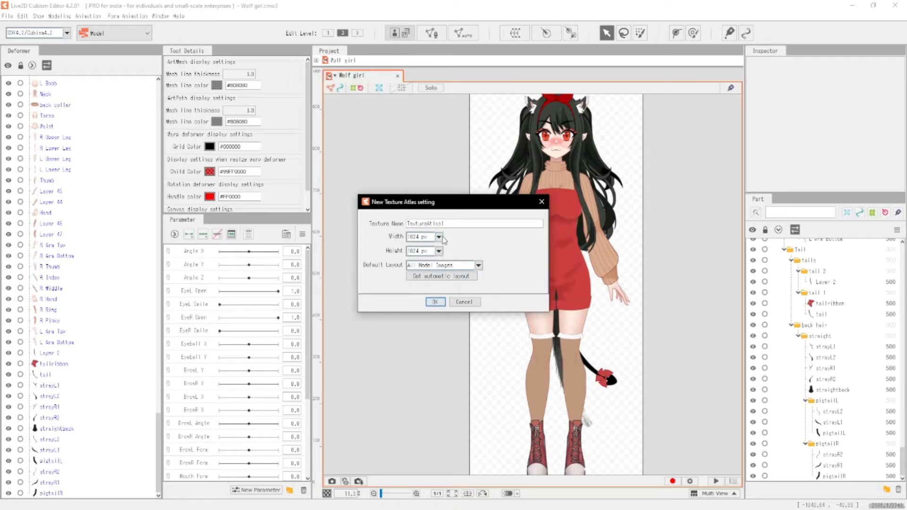
pyautogui.click(439, 237)
pyautogui.click(424, 283)
pyautogui.click(439, 251)
pyautogui.click(418, 305)
pyautogui.click(416, 266)
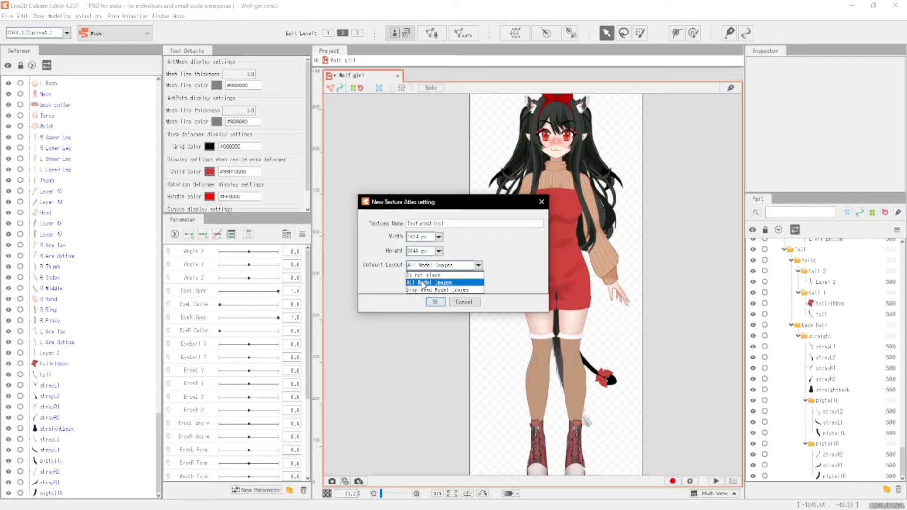
pyautogui.click(422, 283)
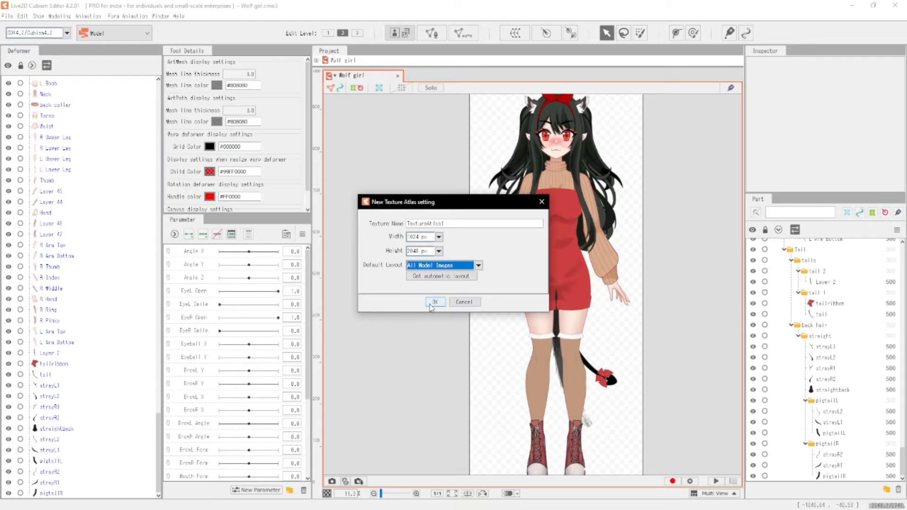
pyautogui.click(430, 304)
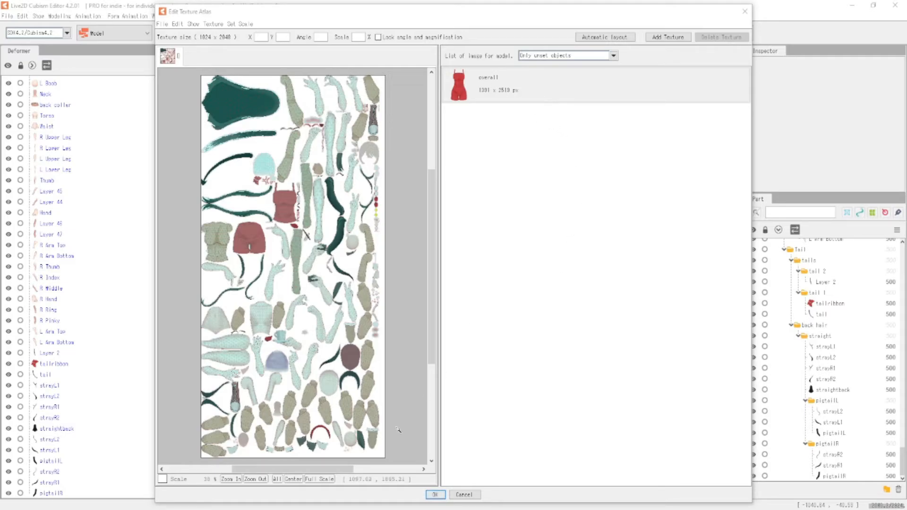
pyautogui.click(459, 94)
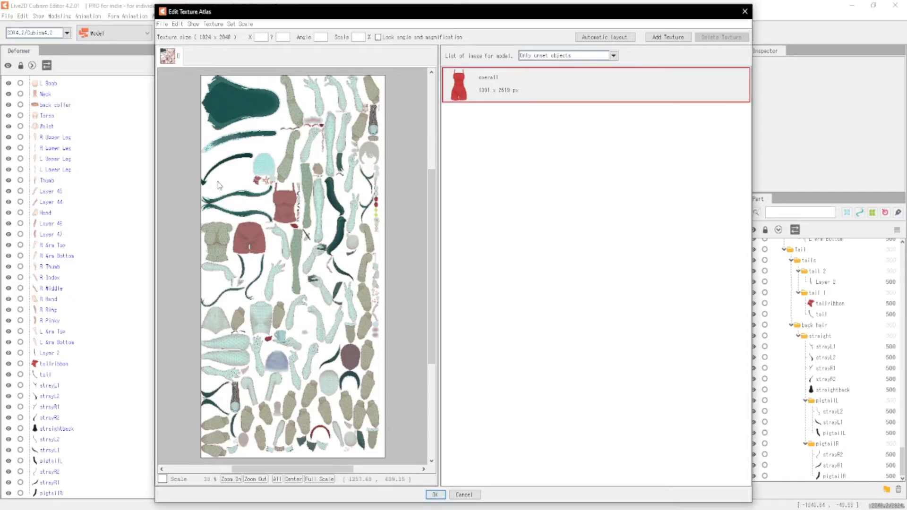
pyautogui.moveTo(471, 91); pyautogui.dragTo(285, 212)
pyautogui.press('Delete')
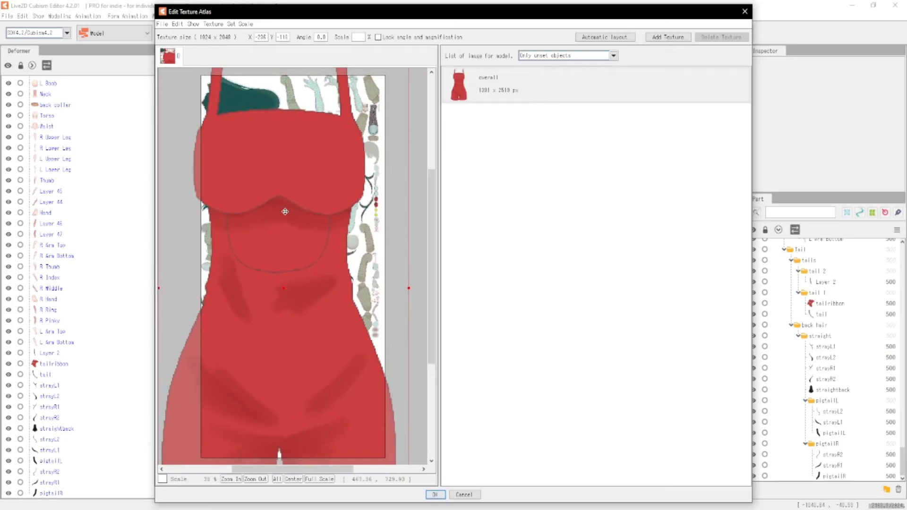
# Accept the texture atlas with the overall image left unplaced, and save the model.
pyautogui.click(435, 495)
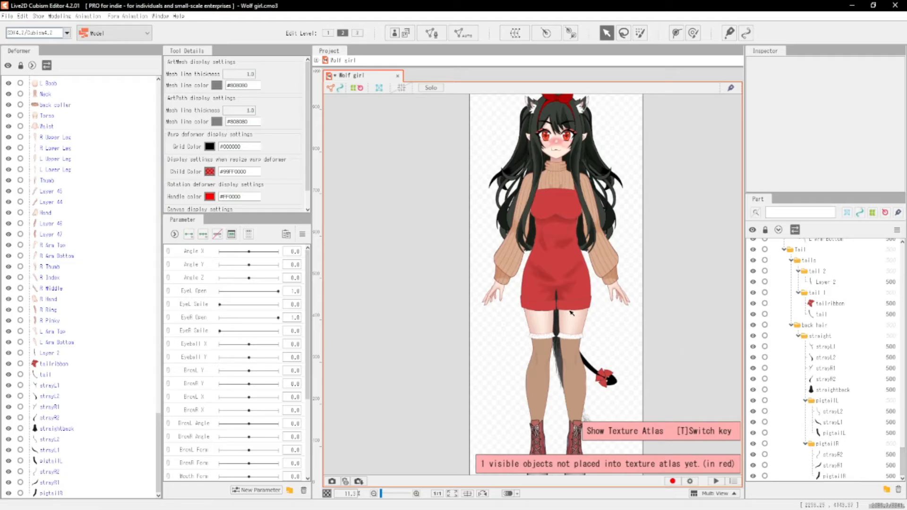
pyautogui.scroll(-2, 686, 256)
pyautogui.scroll(1, 686, 260)
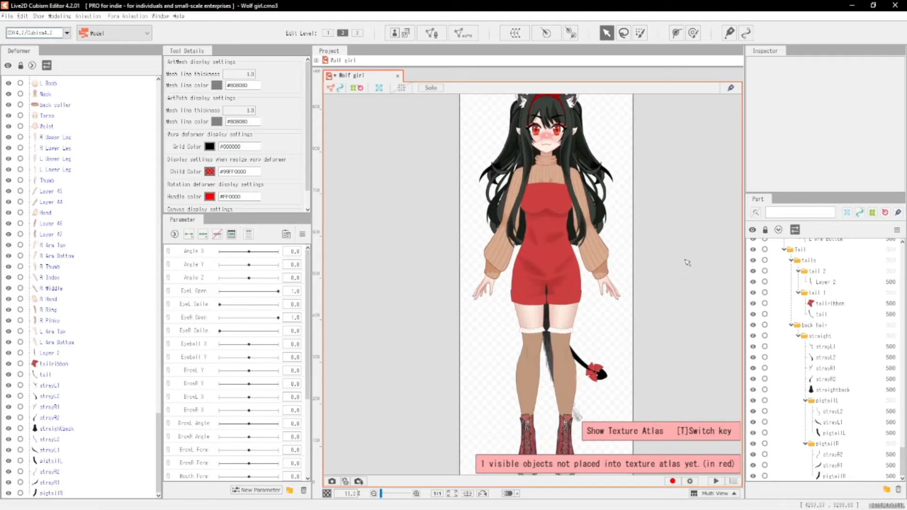
pyautogui.scroll(-1, 686, 260)
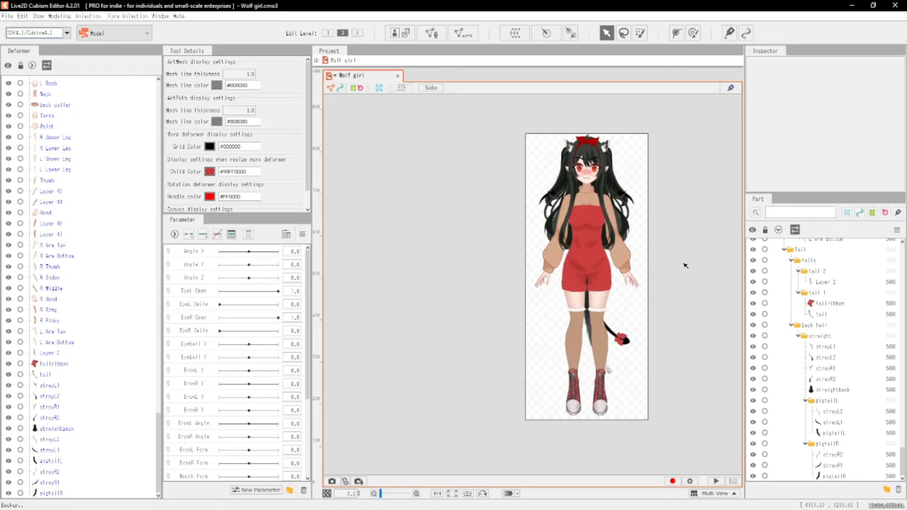
pyautogui.scroll(5, 606, 226)
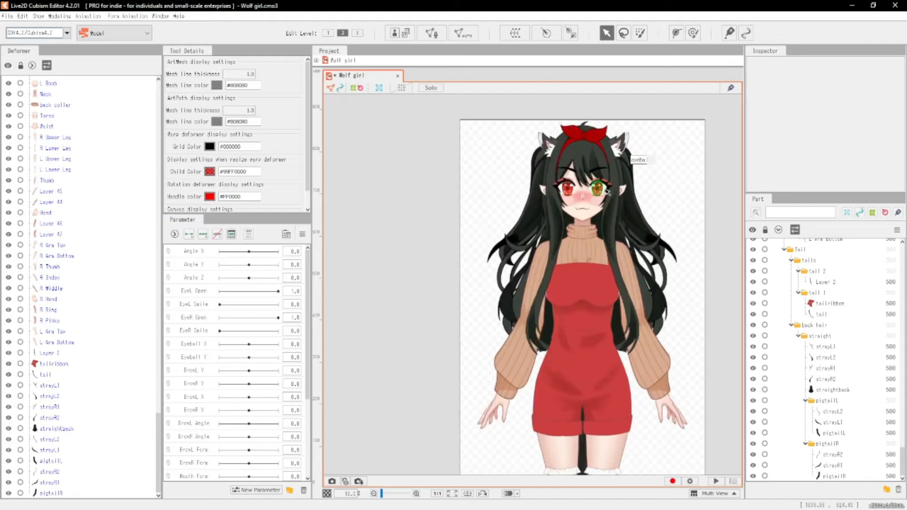
pyautogui.scroll(1, 605, 226)
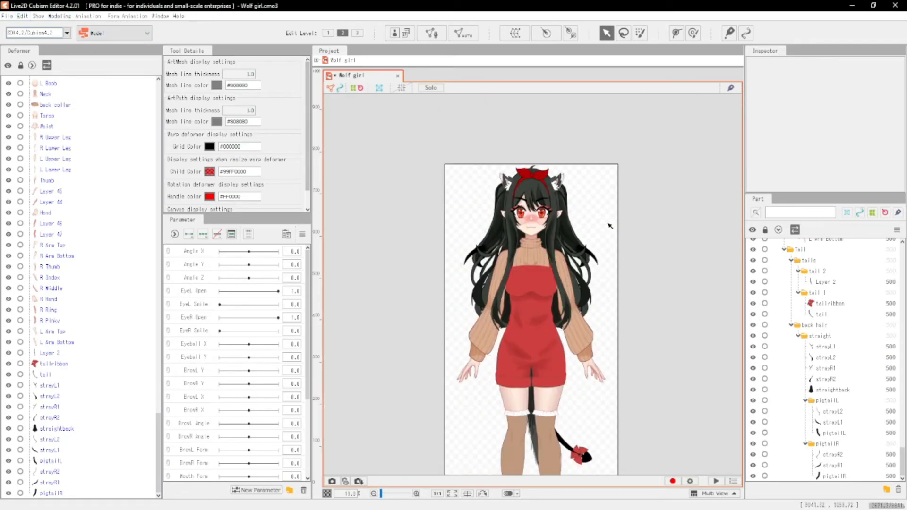
pyautogui.click(7, 15)
pyautogui.click(26, 103)
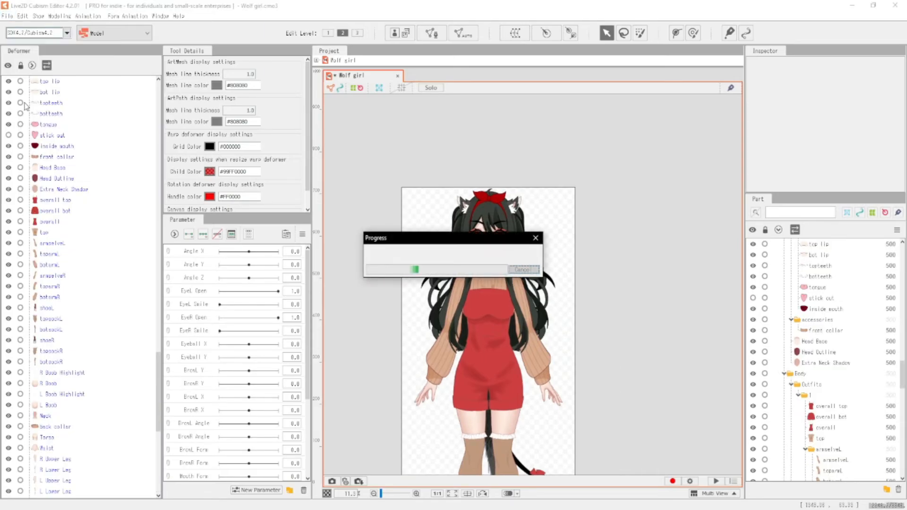